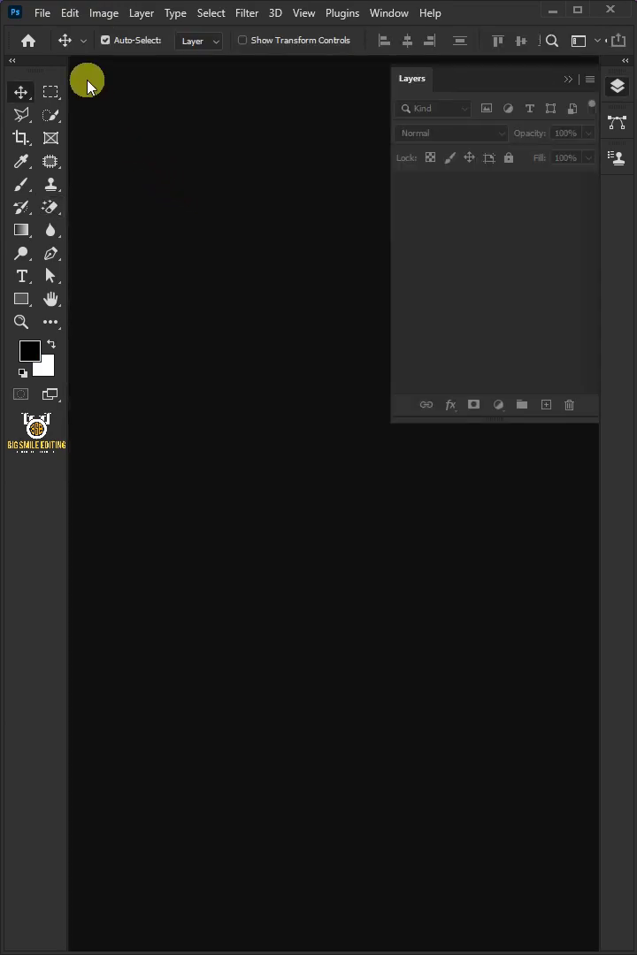
Open the File menu in the menu bar to begin a new document.
left_click(41, 13)
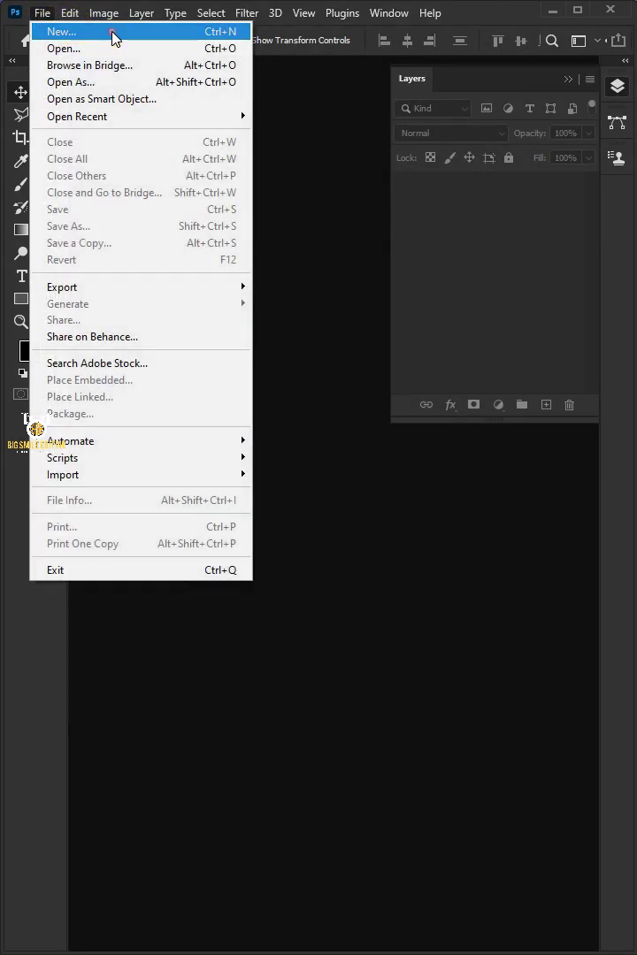
Set up a new 5903 × 3935 px, 300 ppi white document, keeping pixels as the unit.
left_click(85, 30)
left_click(491, 182)
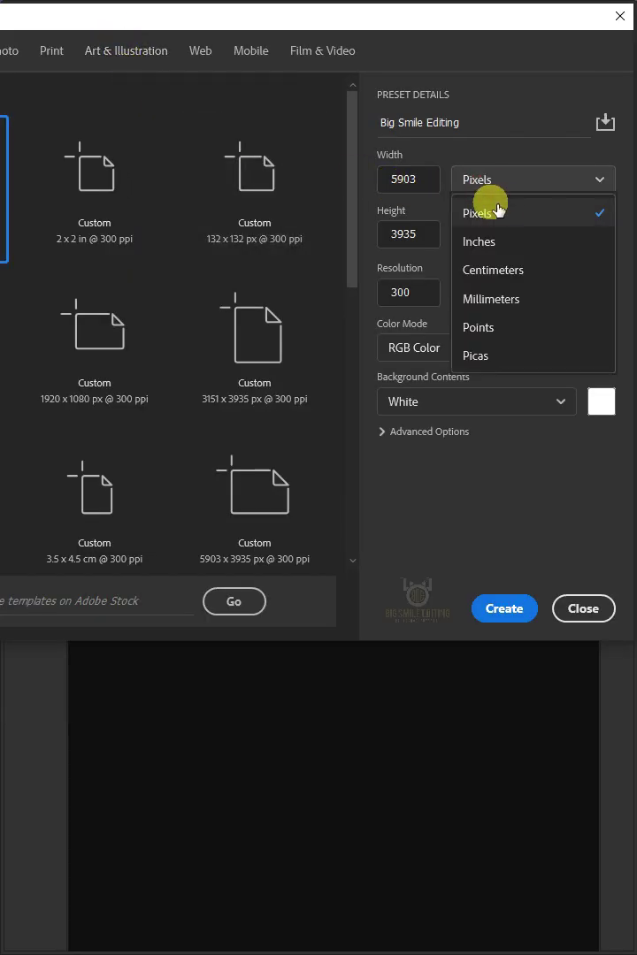
left_click(563, 217)
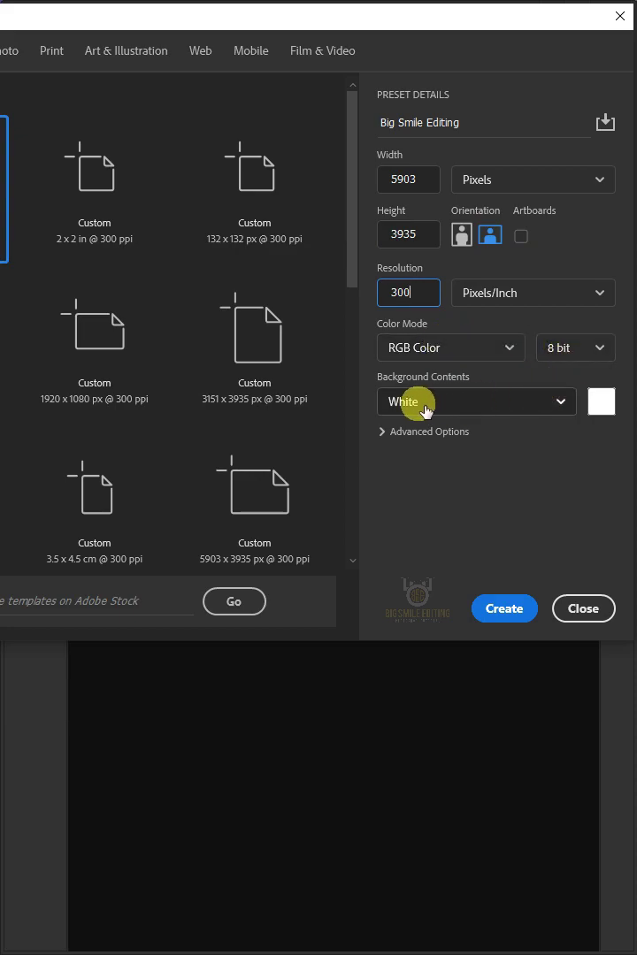
Create the document, unlock the Background layer and add a Gradient Overlay effect.
left_click(504, 608)
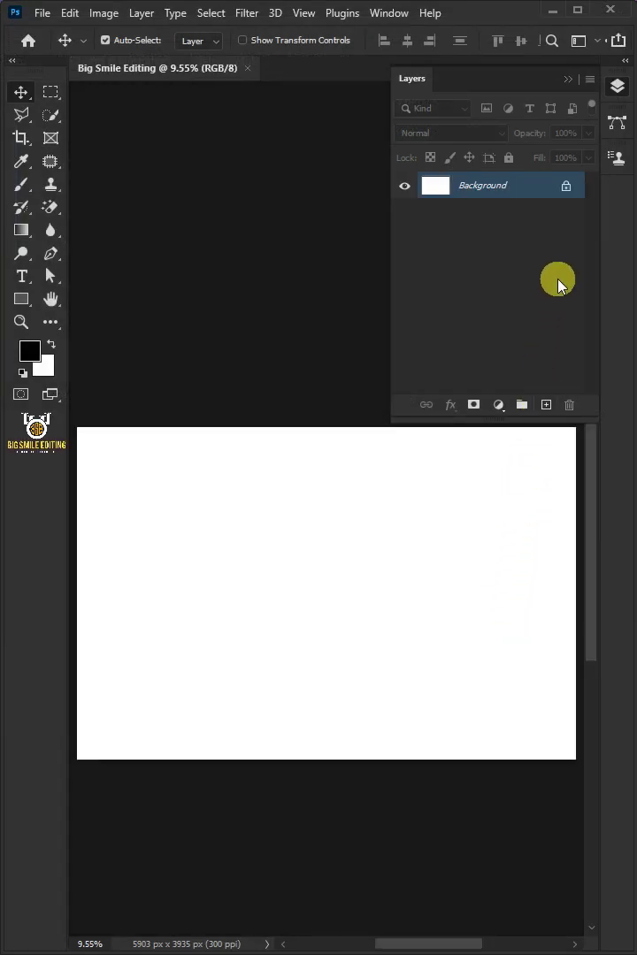
left_click(567, 187)
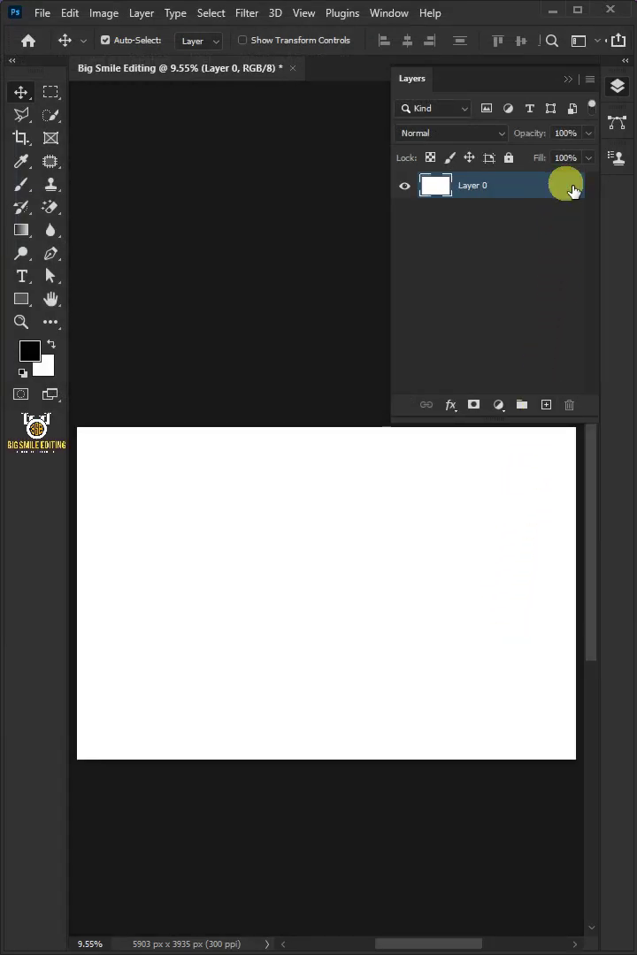
left_click(451, 405)
left_click(501, 541)
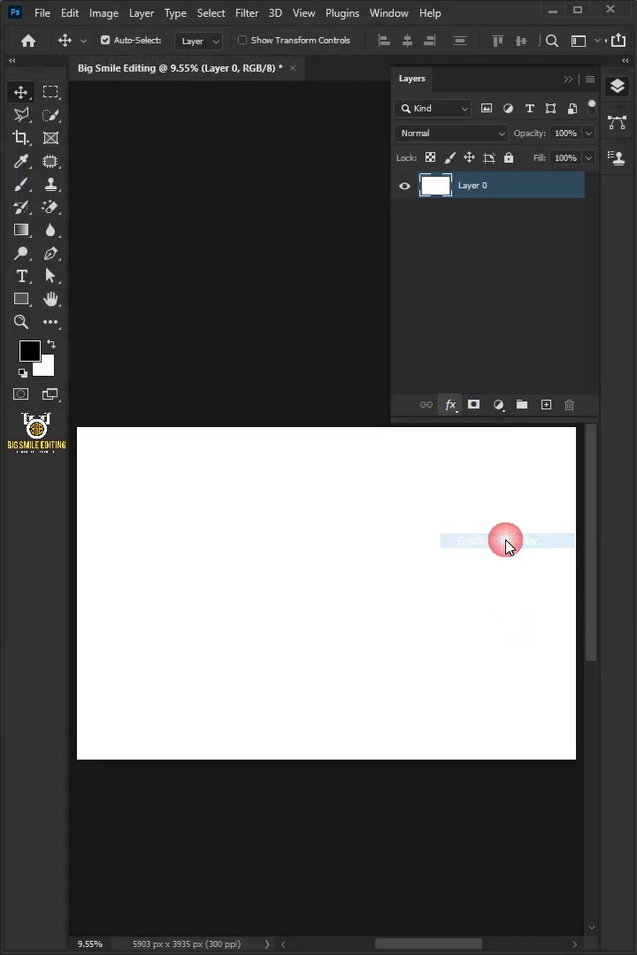
Make the overlay a reversed radial #ffae00-to-white gradient at 80% opacity and 150% scale.
left_click(426, 157)
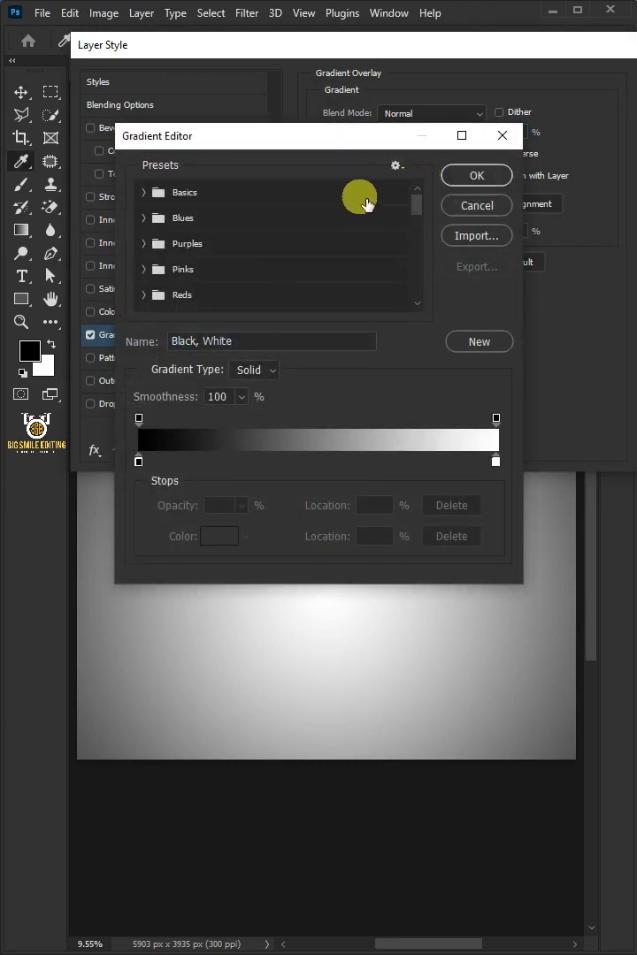
left_click(147, 192)
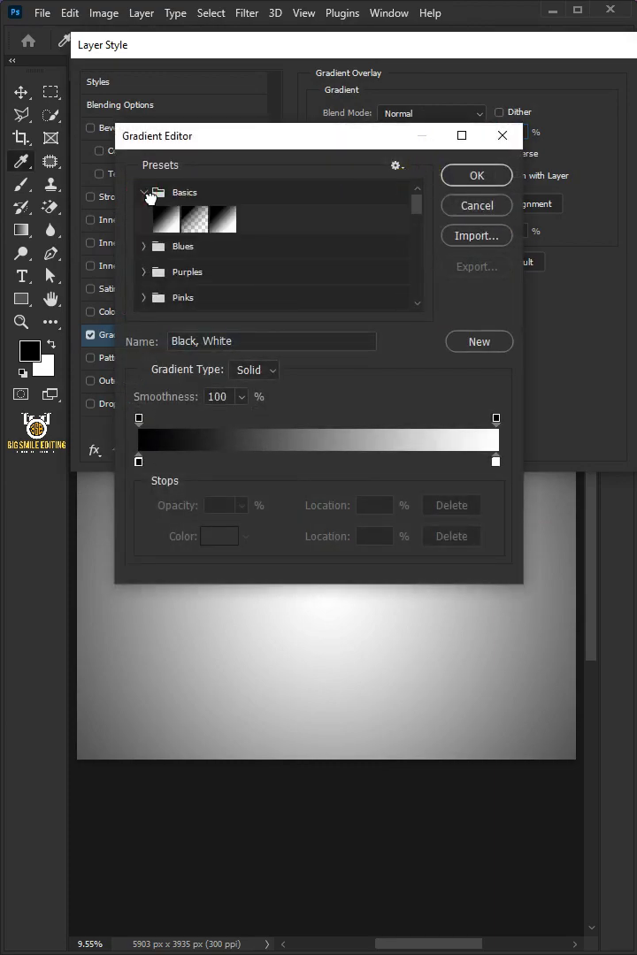
left_click(227, 223)
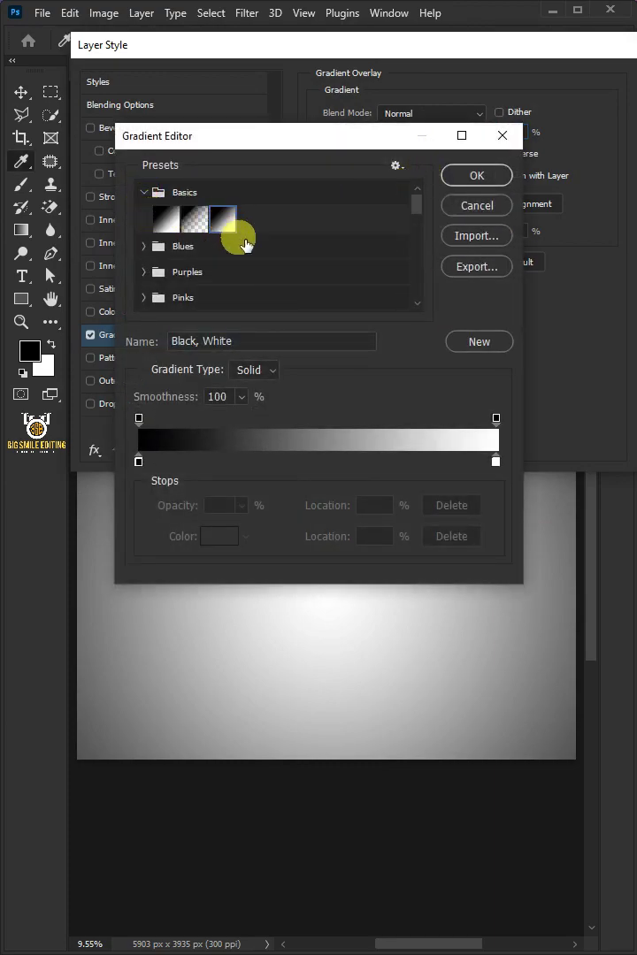
double_click(138, 461)
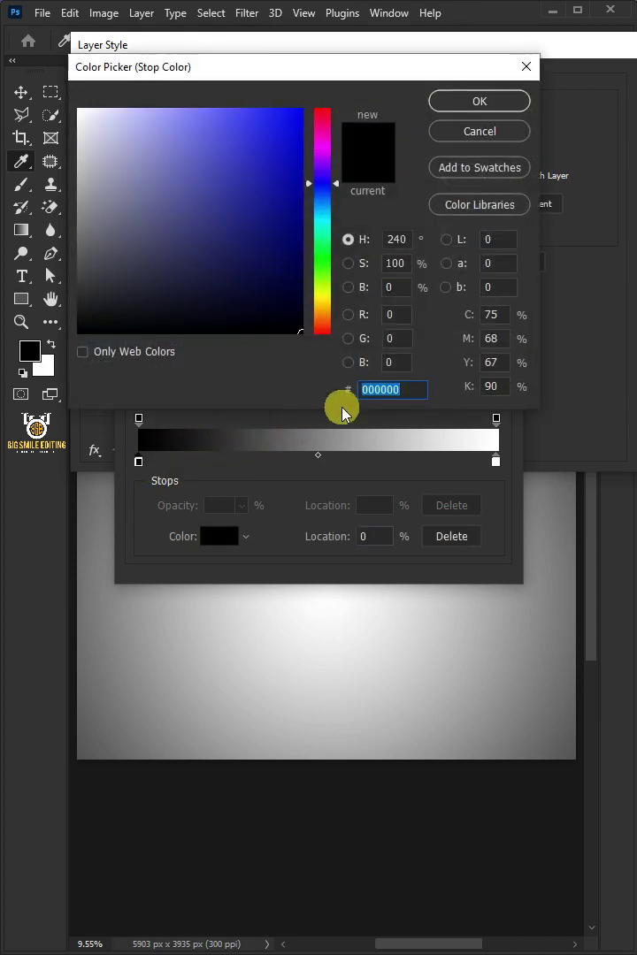
type("f")
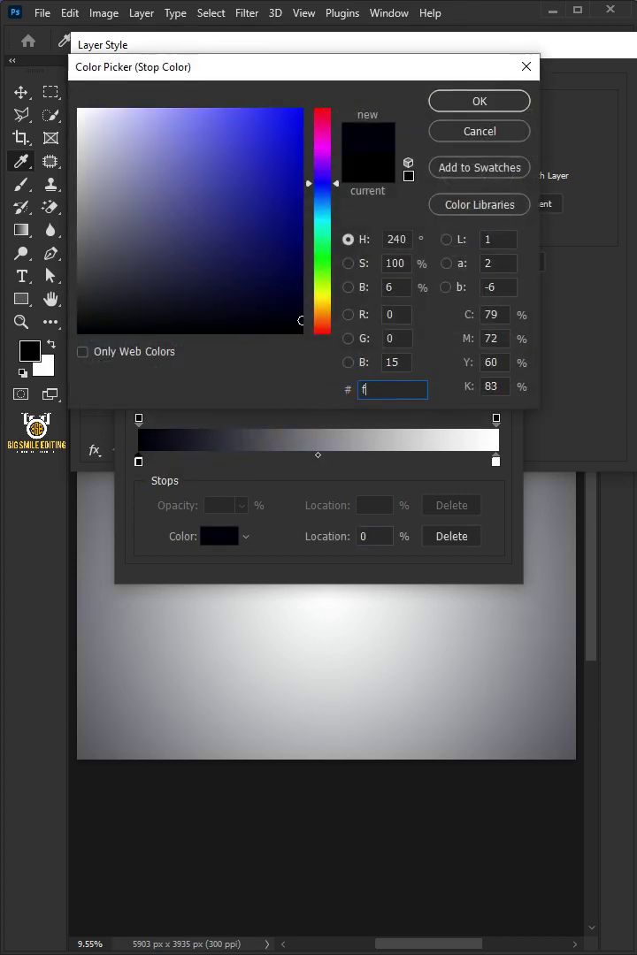
type("fae")
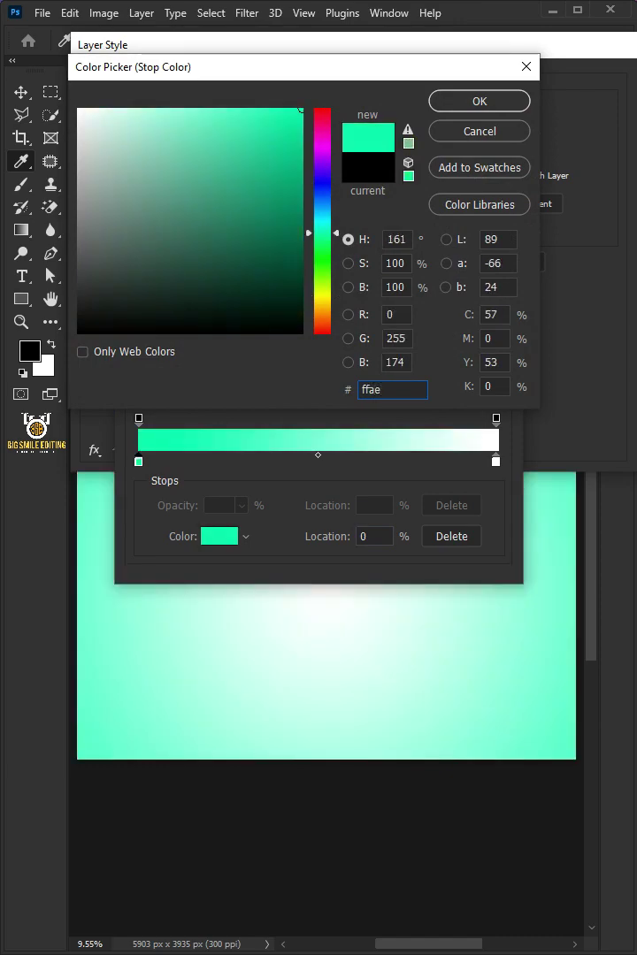
type("00")
left_click(479, 101)
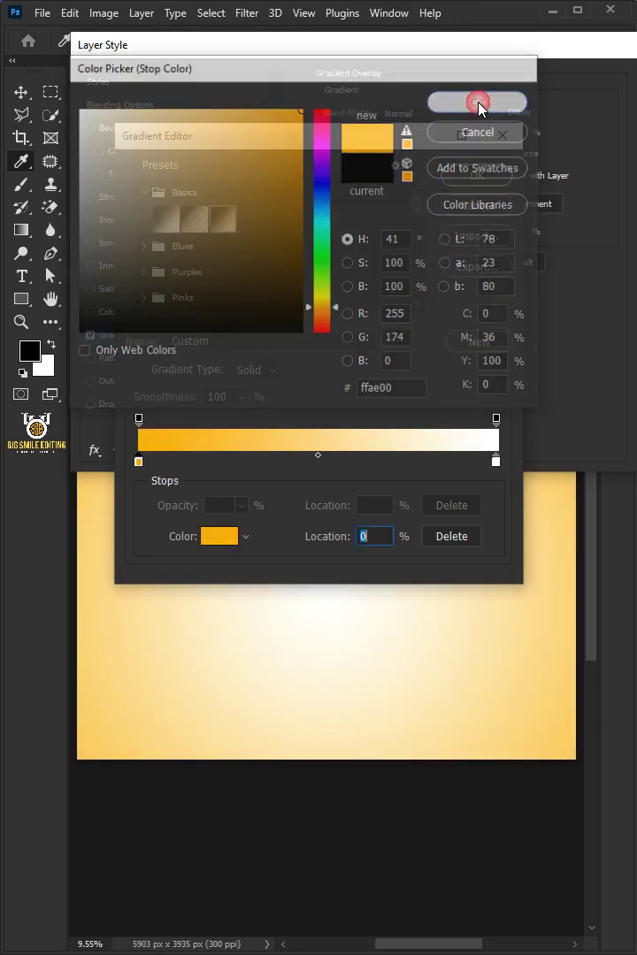
left_click(475, 174)
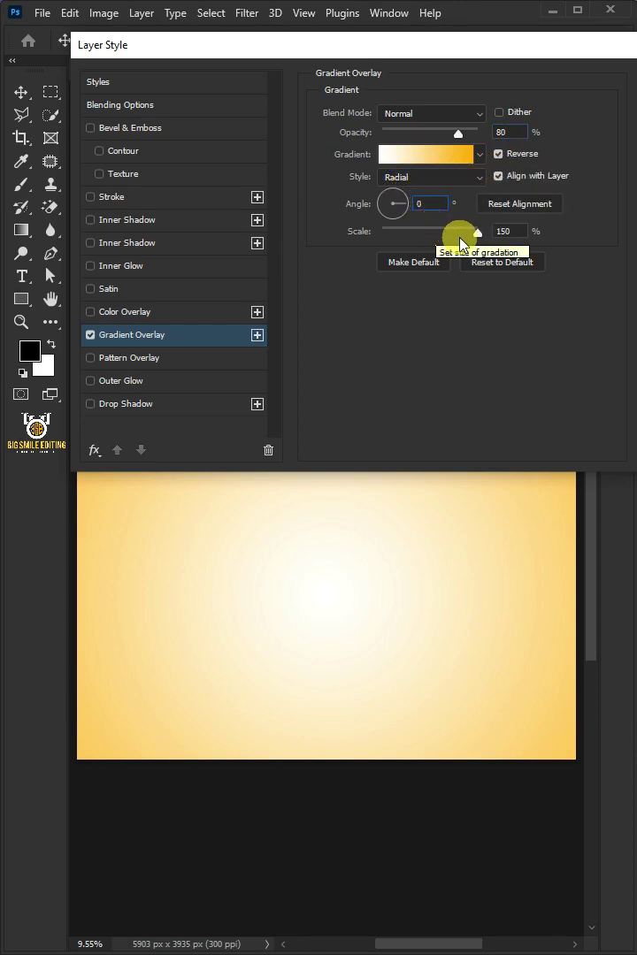
left_click(515, 232)
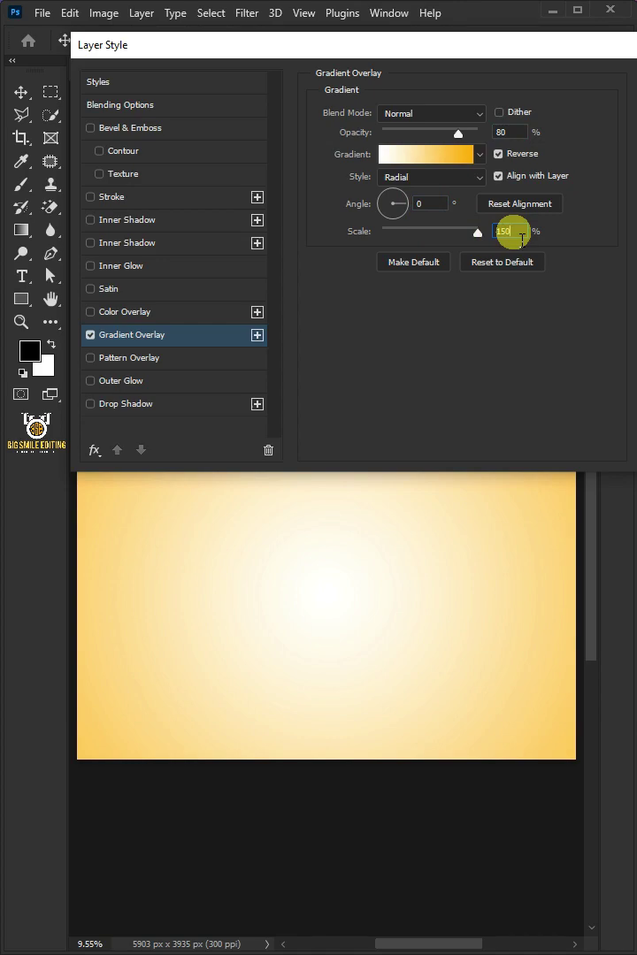
key("Return")
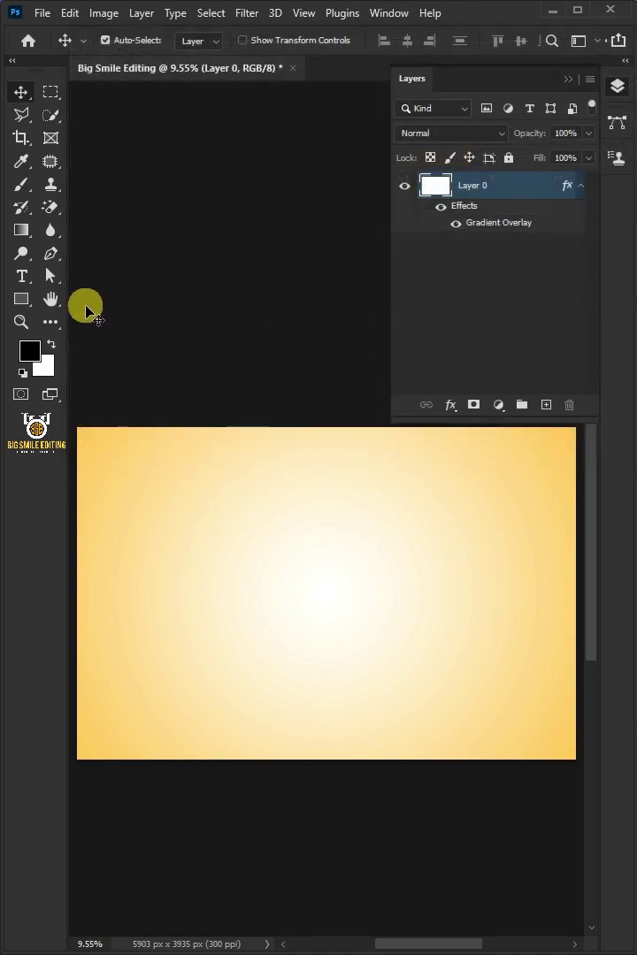
Select the Horizontal Type tool and show the Character panel.
left_click(21, 276)
right_click(21, 276)
left_click(97, 278)
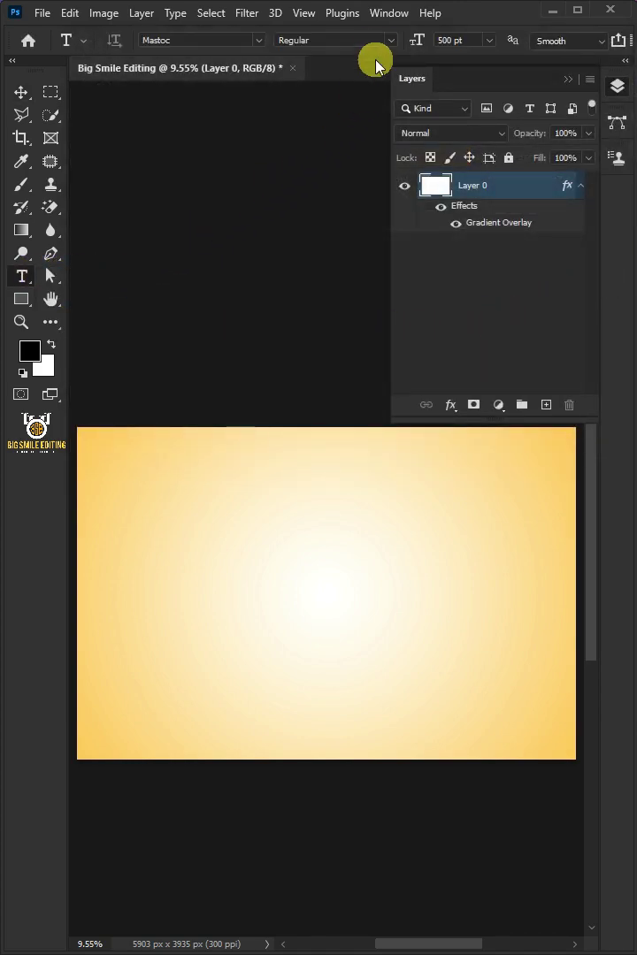
left_click(389, 13)
left_click(382, 218)
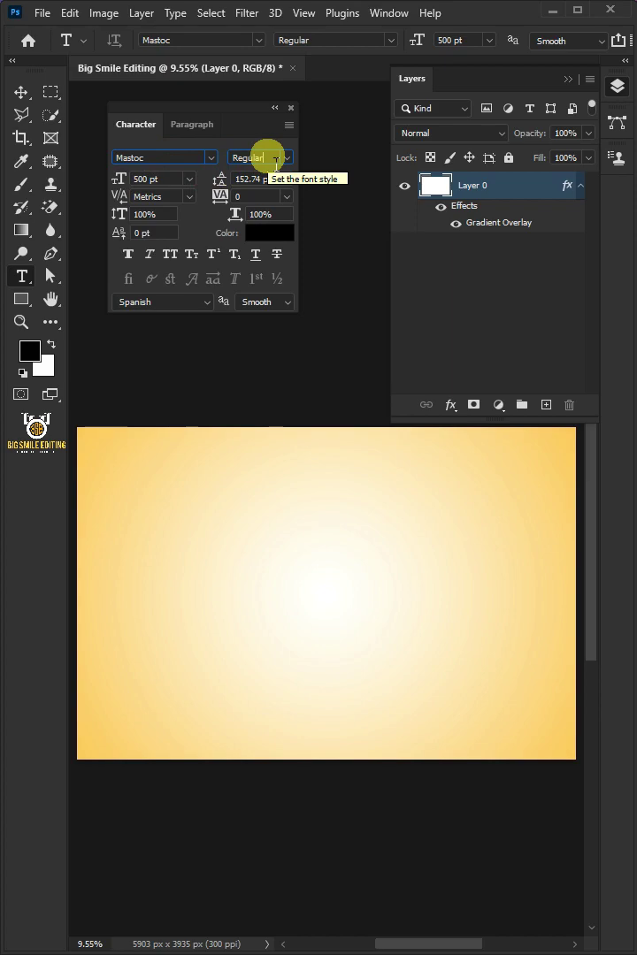
Set the type to Mastoc 500 pt in dark red #7c0526.
left_click(168, 178)
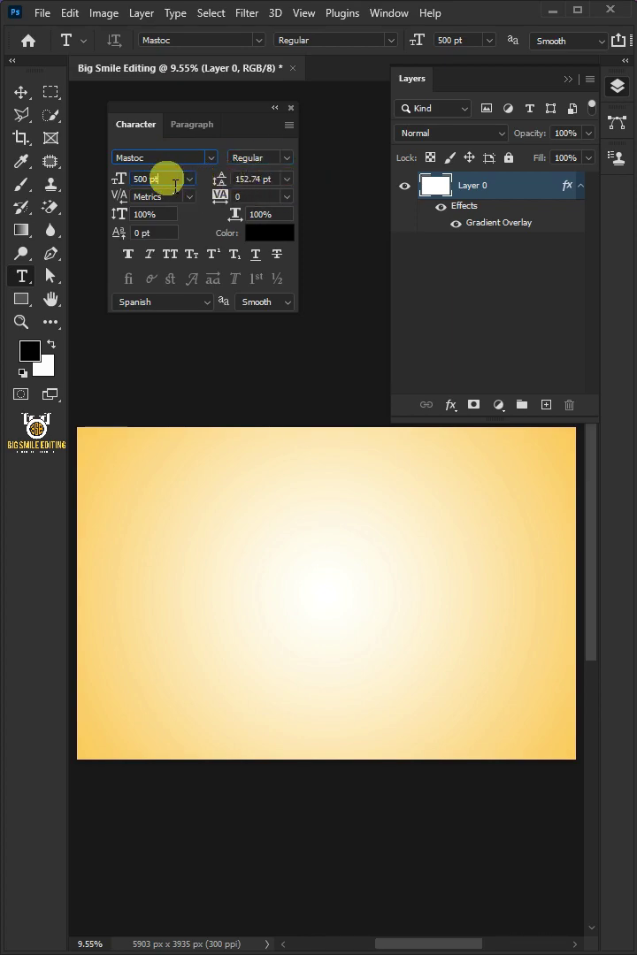
left_click(266, 240)
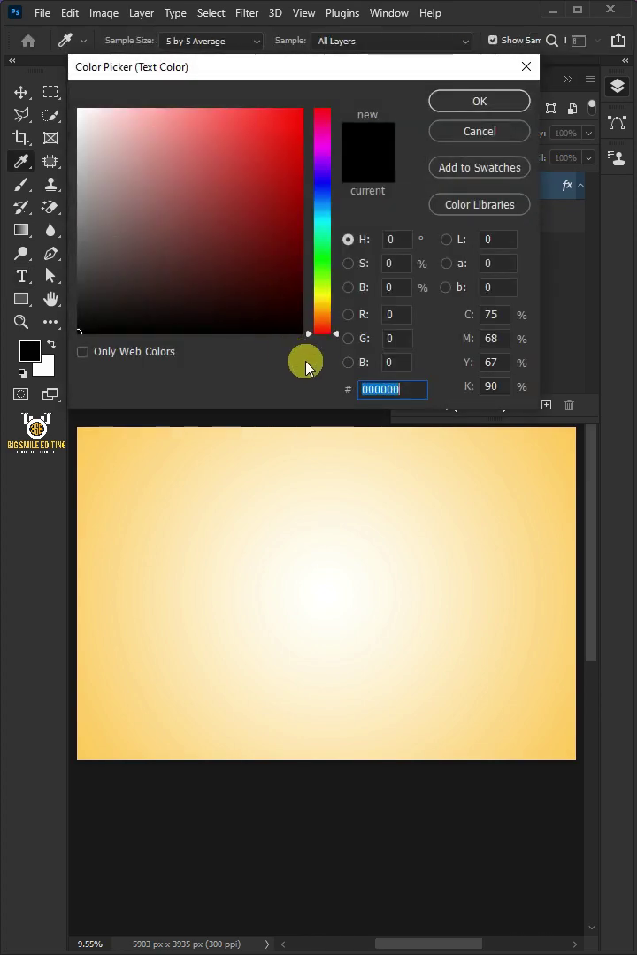
type("7")
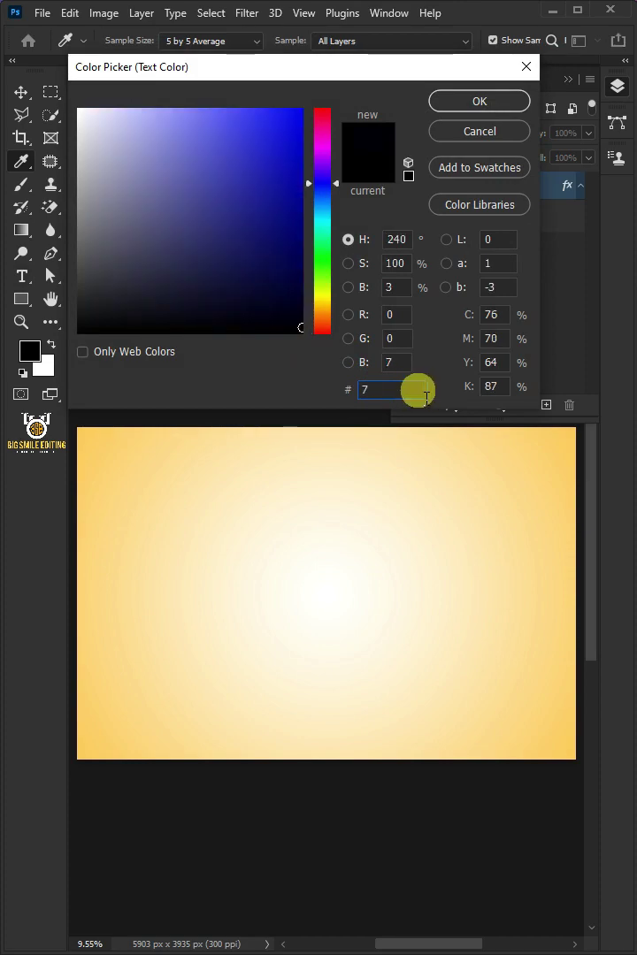
type("c0")
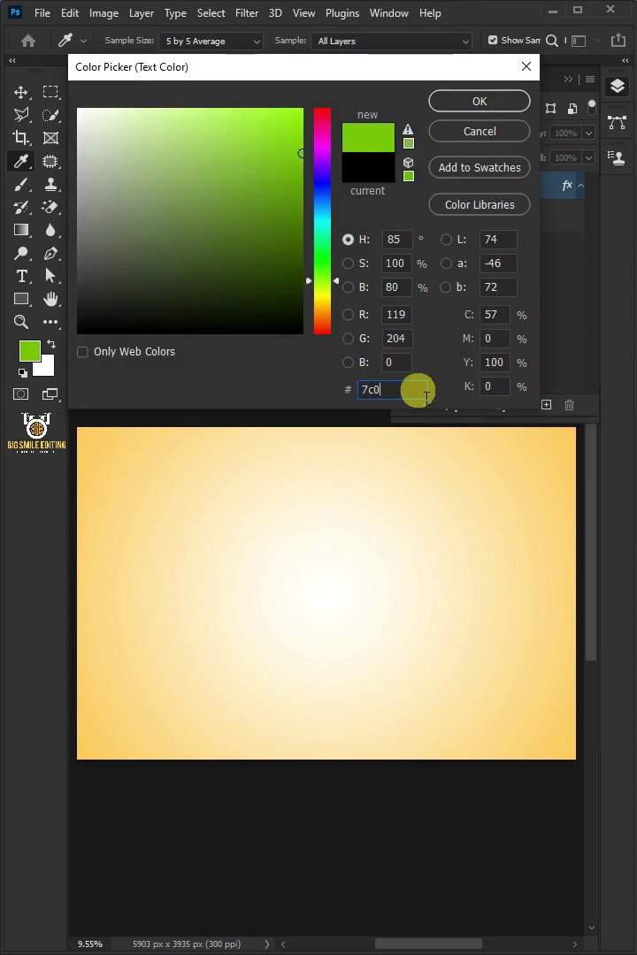
type("526")
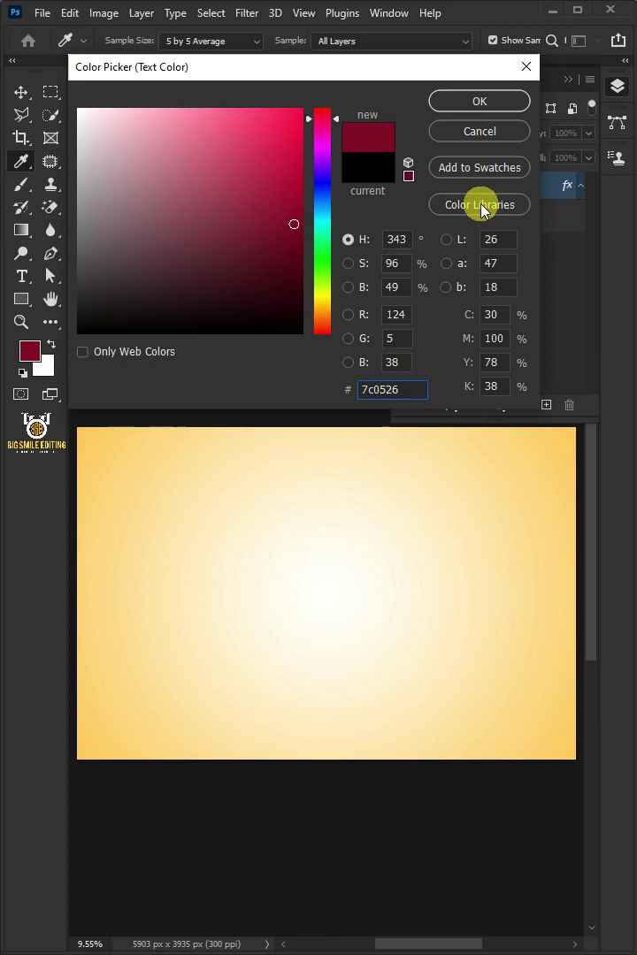
left_click(479, 101)
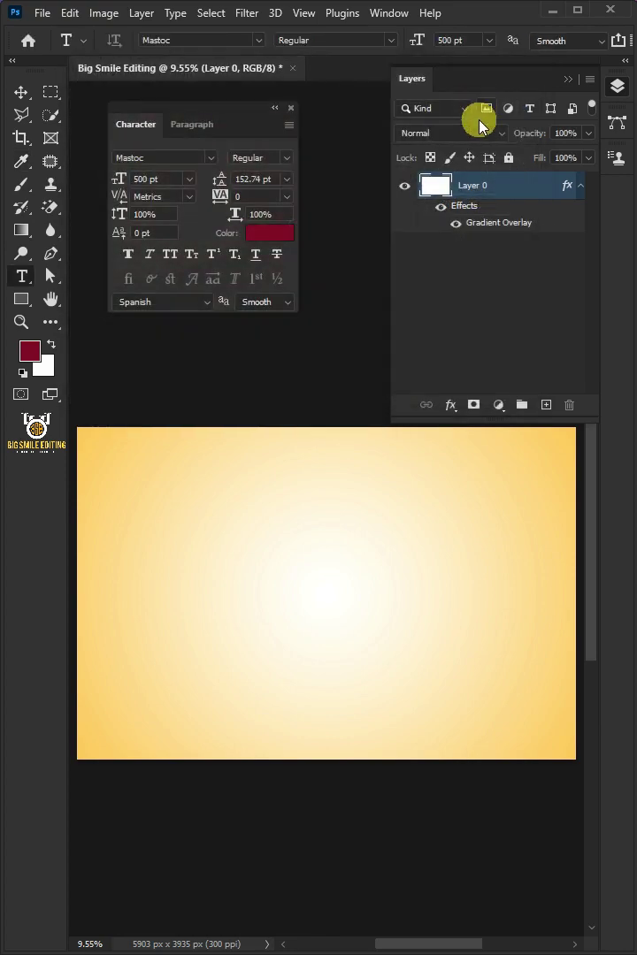
left_click(292, 110)
Type 'Angel' on the canvas and move the text slightly lower.
left_click(309, 603)
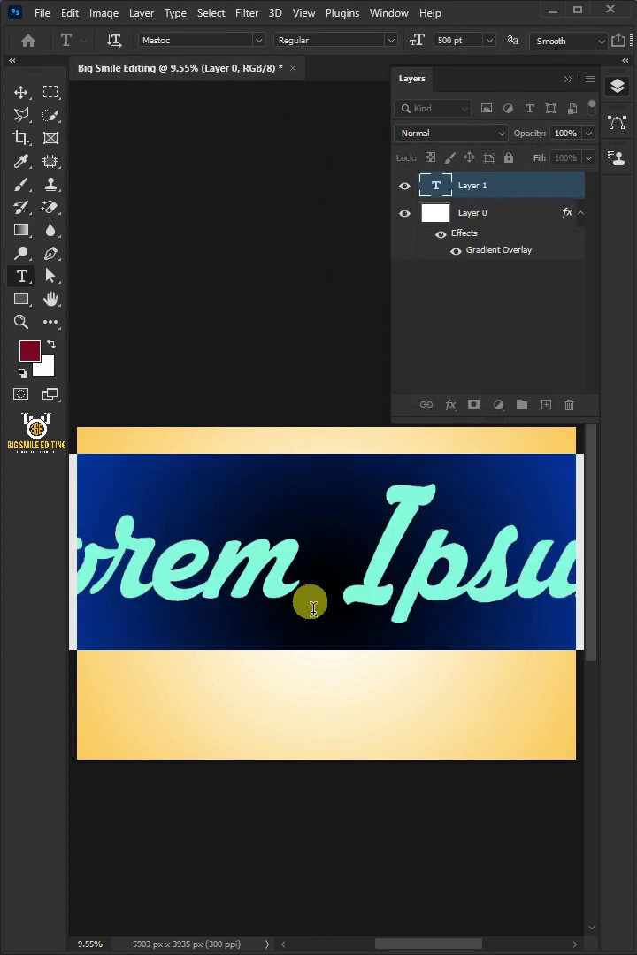
type("Angel")
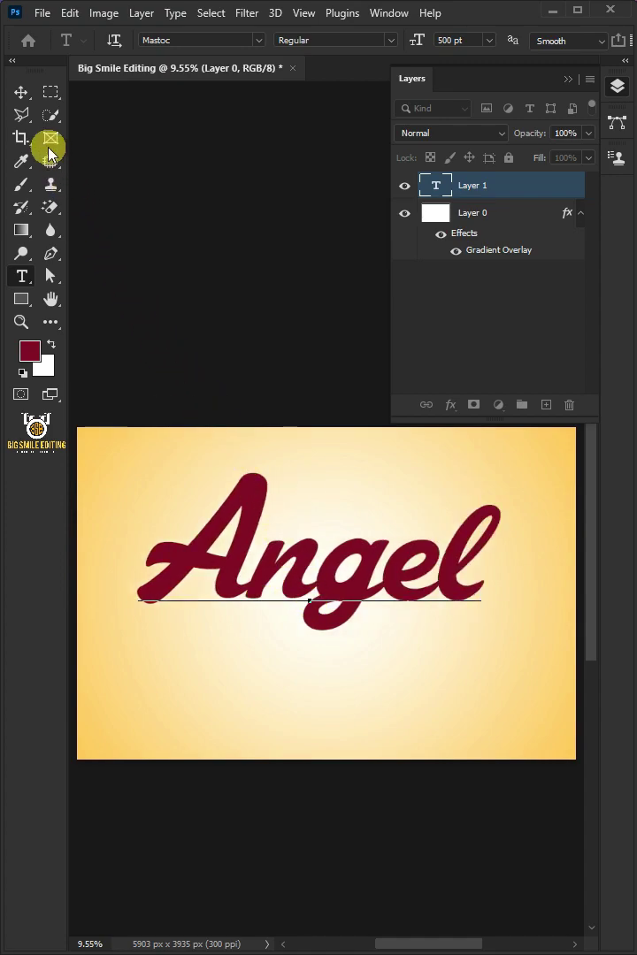
left_click(21, 92)
left_click(99, 94)
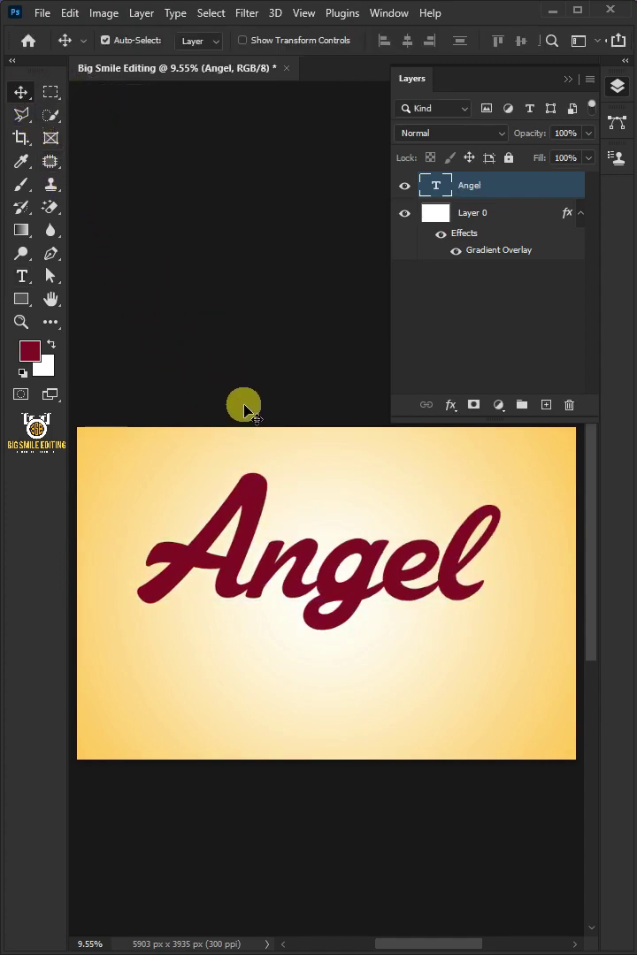
left_click_drag(325, 578, 335, 619)
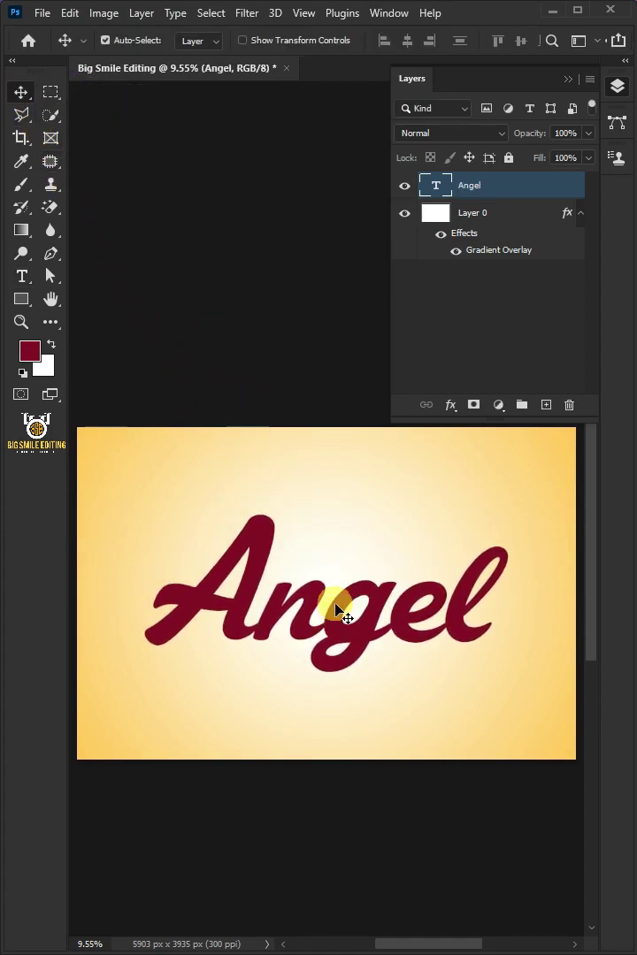
Open Model.jpg and mask out its background using Select Subject.
left_click(42, 12)
left_click(69, 51)
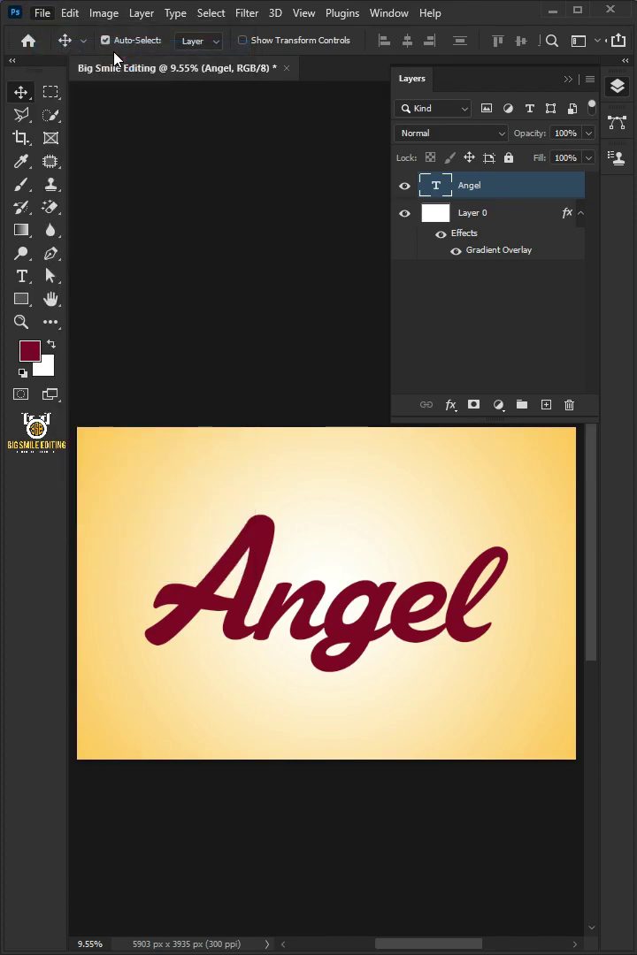
double_click(467, 237)
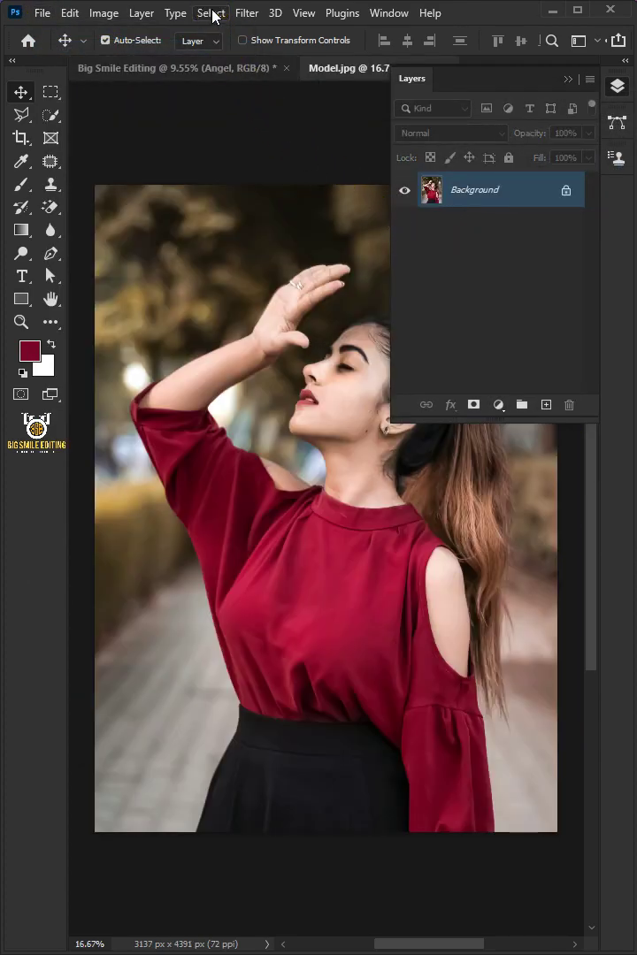
left_click(212, 14)
left_click(225, 213)
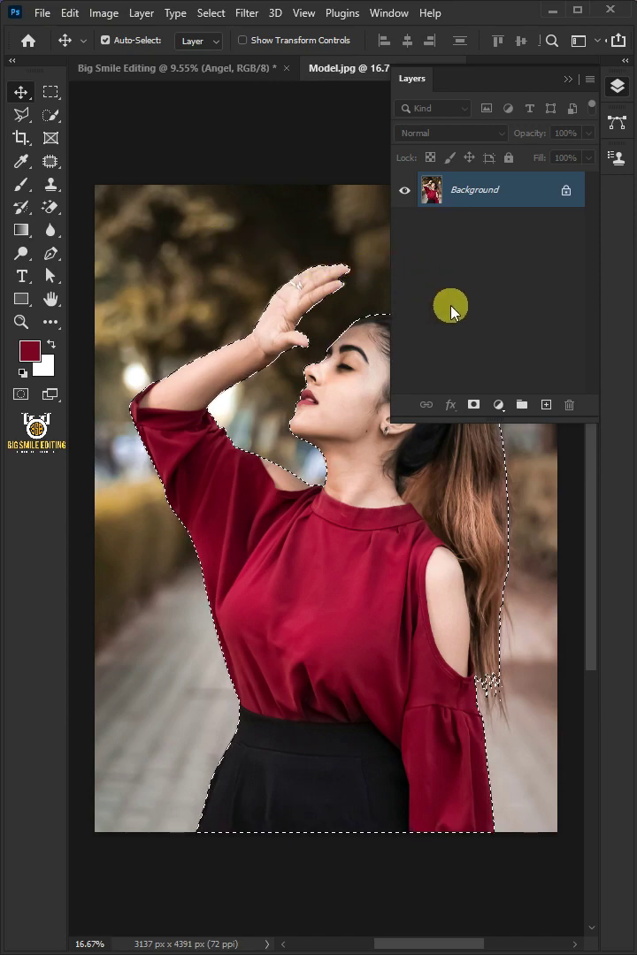
left_click(473, 404)
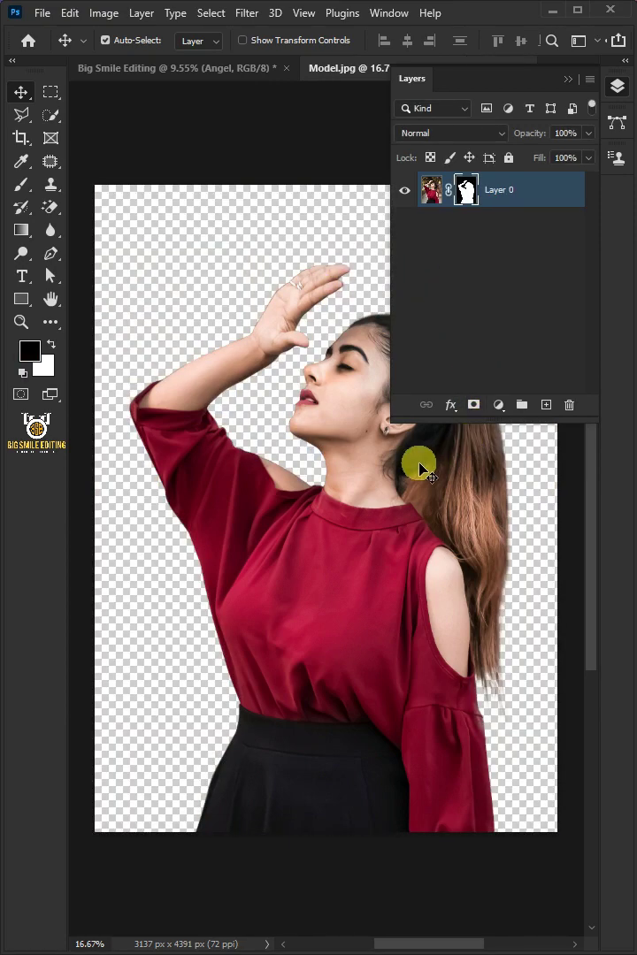
Drag the cut-out model layer into the Big Smile Editing document.
left_click_drag(421, 467, 279, 558)
scroll(266, 787, "up", 4)
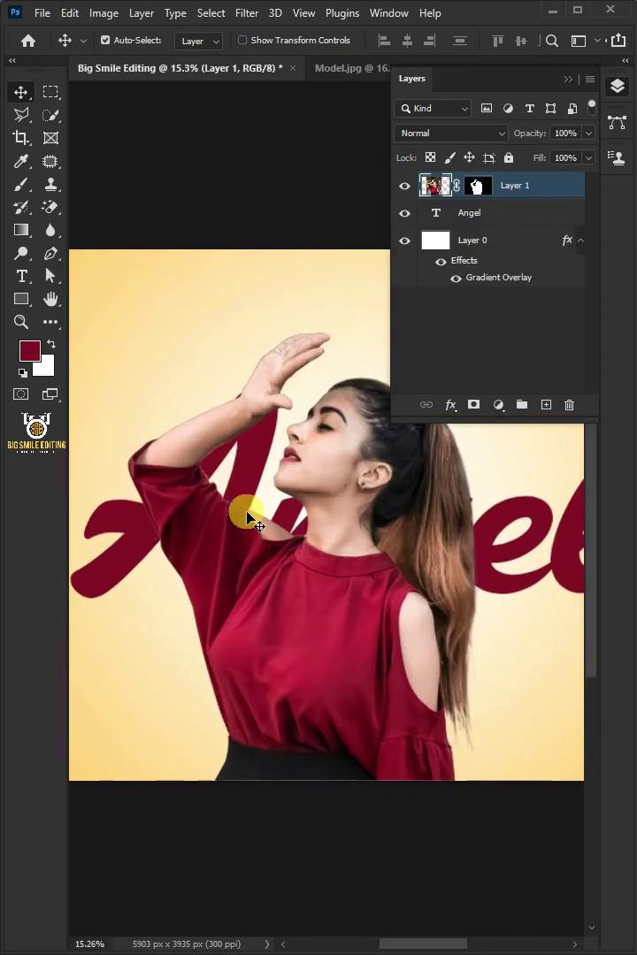
key("ctrl")
Scale the model to about 52% and place it over the left of the lettering.
key("ctrl+t")
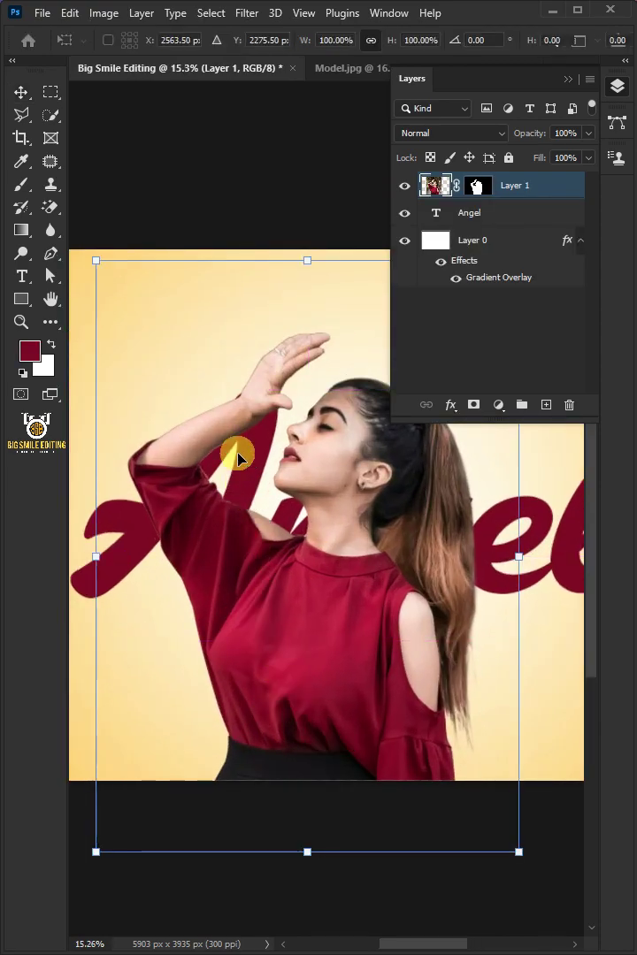
left_click_drag(309, 851, 313, 596)
left_click_drag(330, 534, 244, 555)
left_click_drag(336, 442, 325, 449)
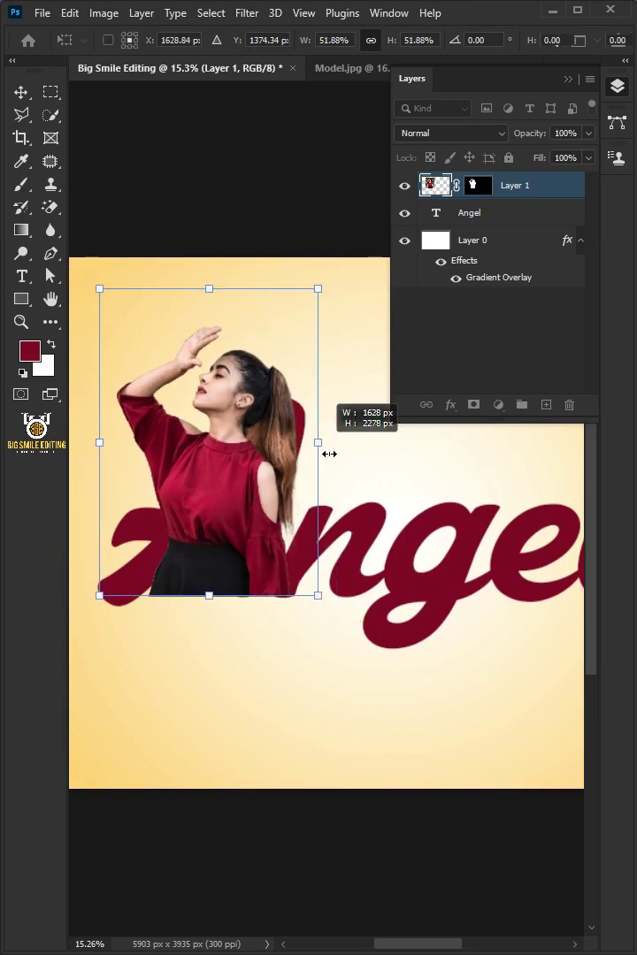
scroll(209, 546, "up", 4)
left_click_drag(312, 595, 284, 593)
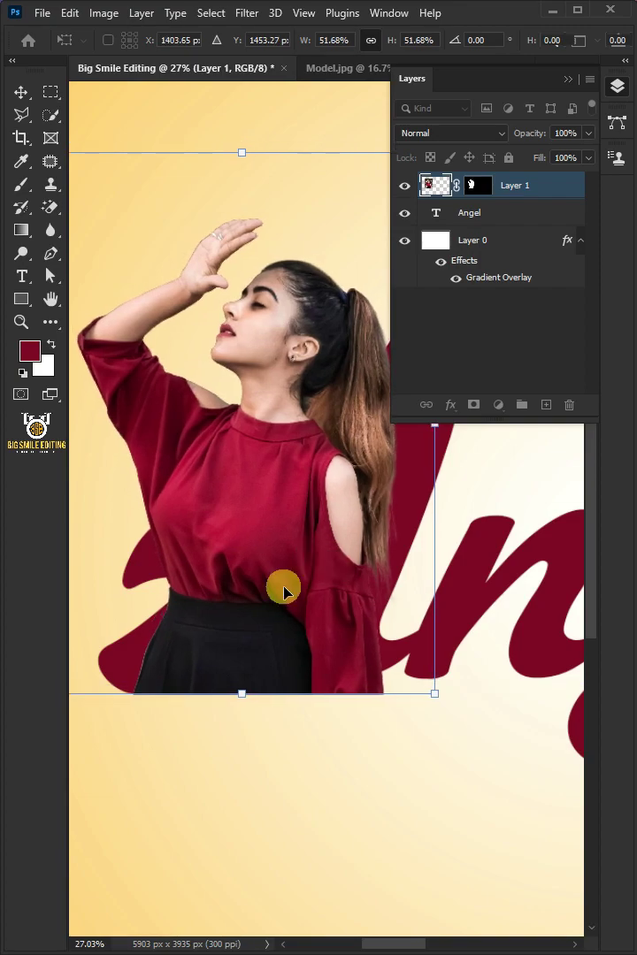
key("Return")
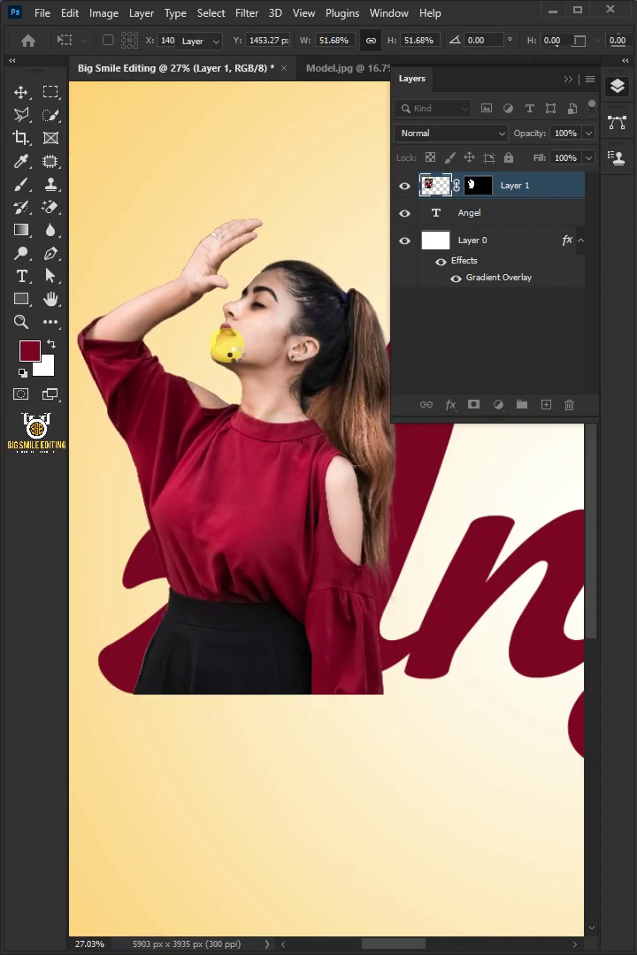
scroll(206, 533, "down", 5)
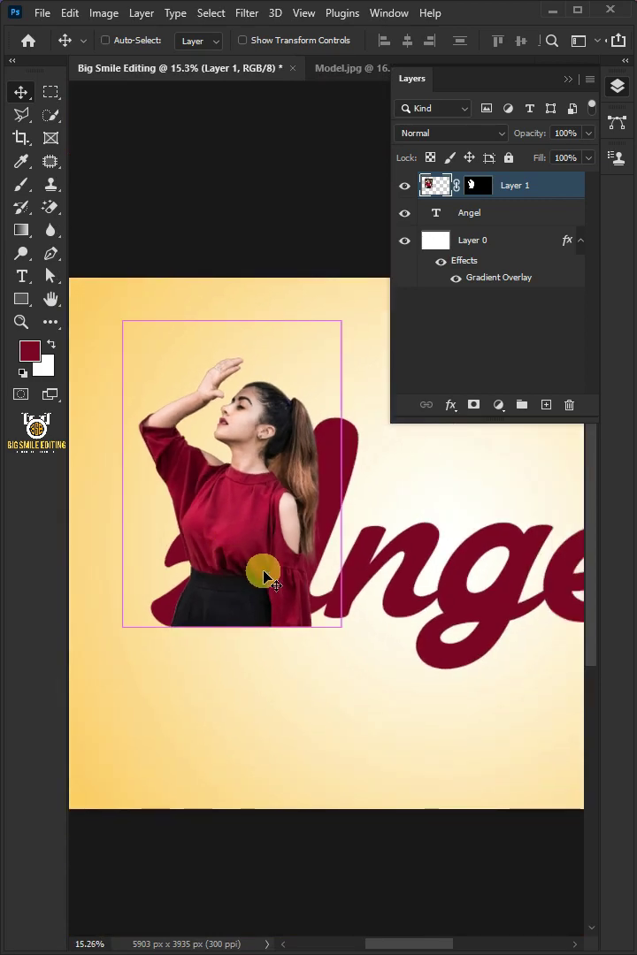
Load the Angel letters as a selection and pick a 40 px Hard Round brush.
left_click(436, 213, "ctrl")
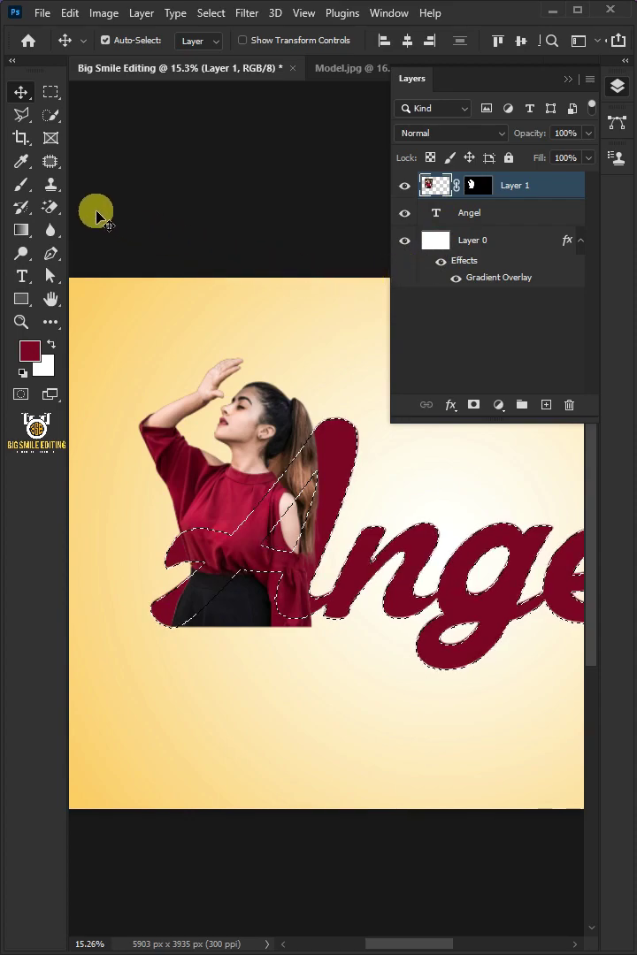
left_click(21, 184)
left_click(136, 43)
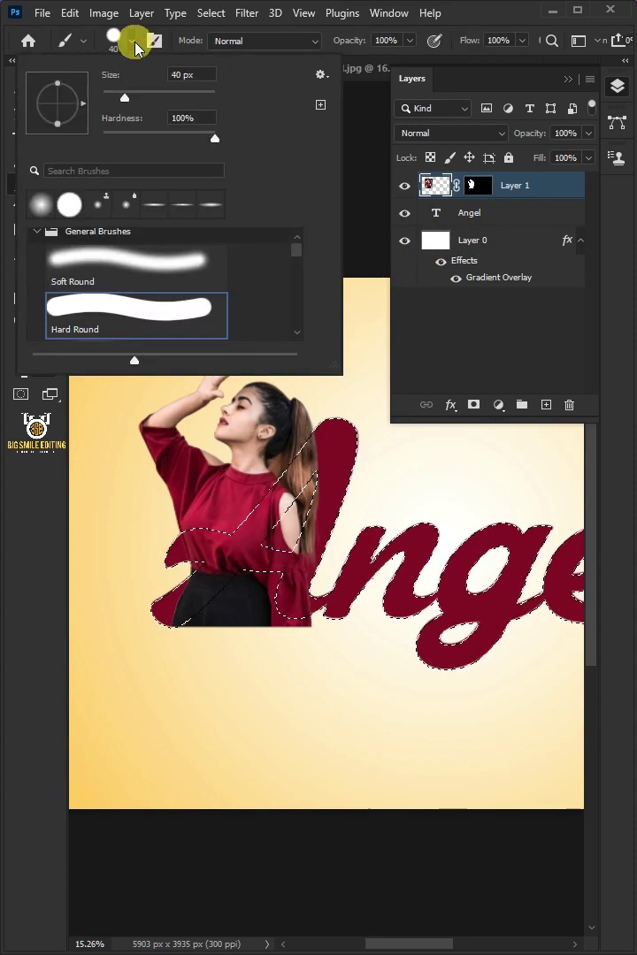
double_click(157, 327)
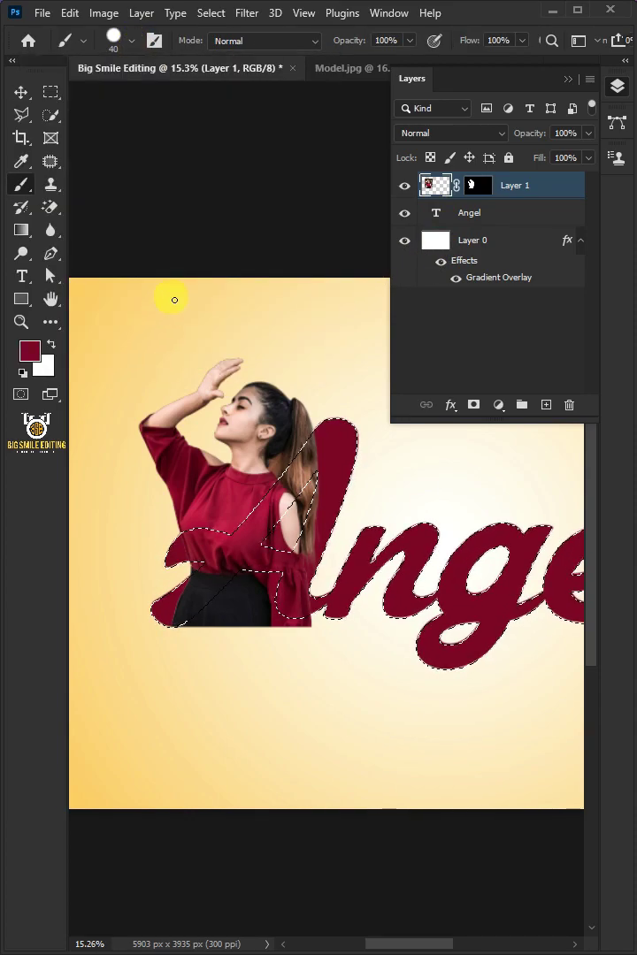
Target Layer 1's mask and set the foreground colour to black.
left_click(478, 186)
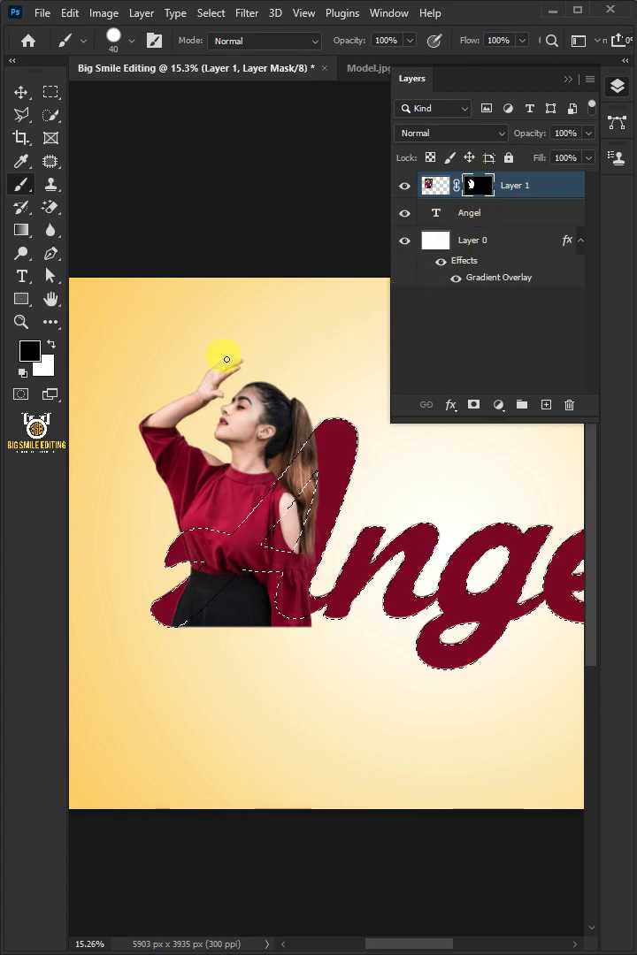
left_click(37, 363)
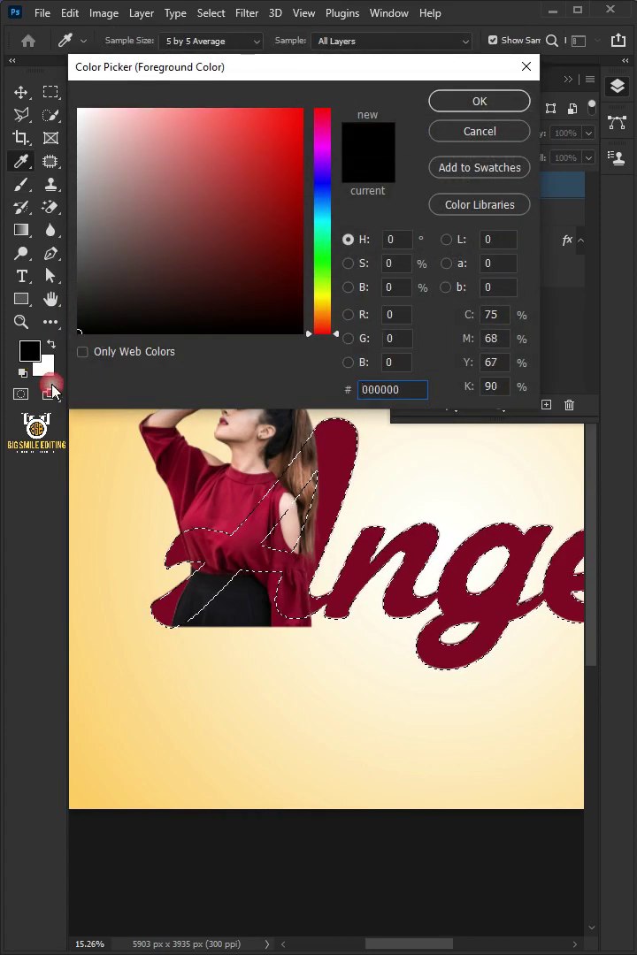
left_click(479, 100)
key("b")
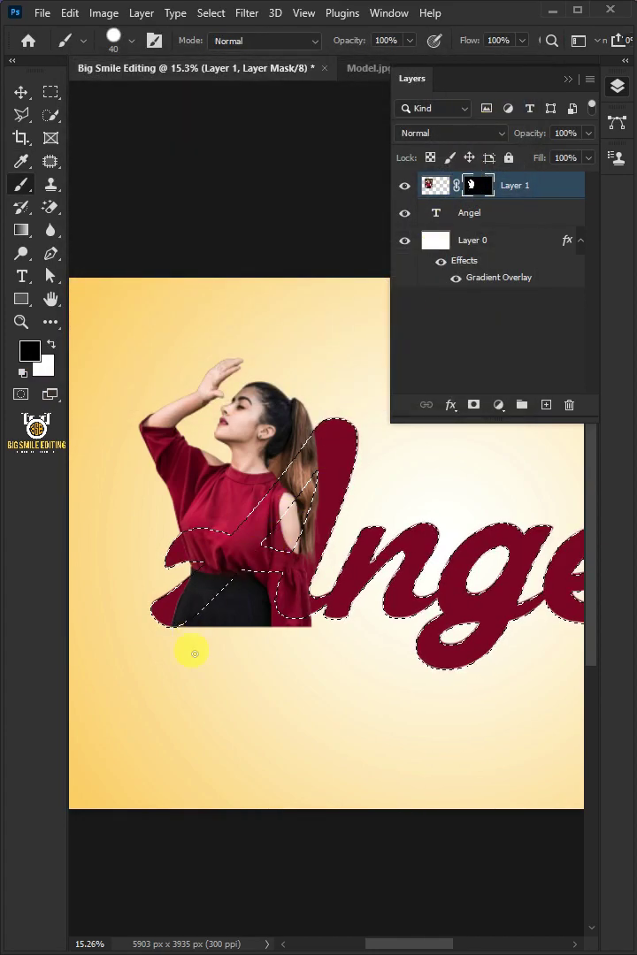
Invert the selection, paint the mask black outside the letters with a 250 px brush, then deselect.
left_click(211, 13)
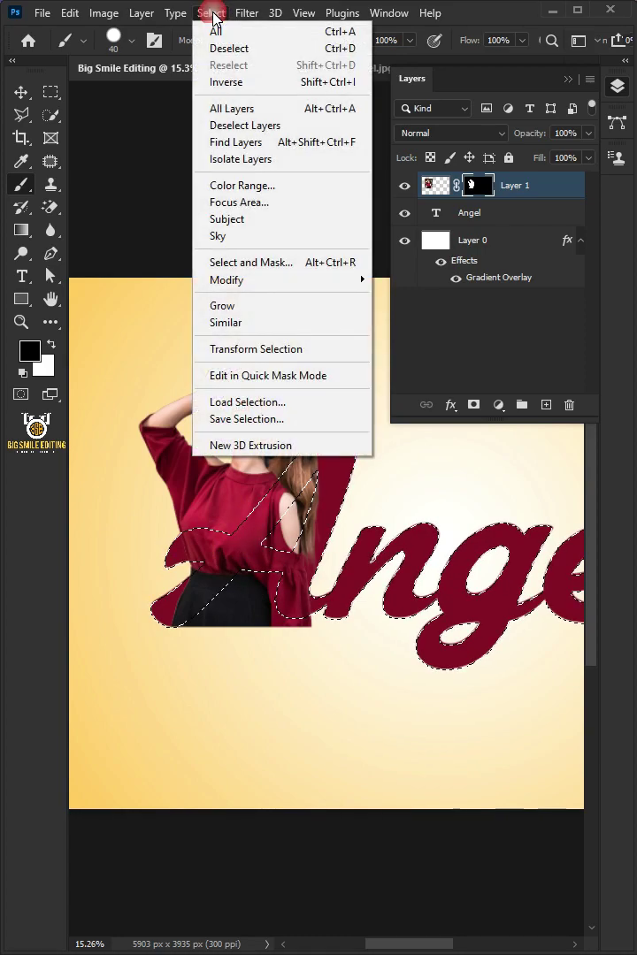
left_click(223, 35)
scroll(251, 623, "up", 2)
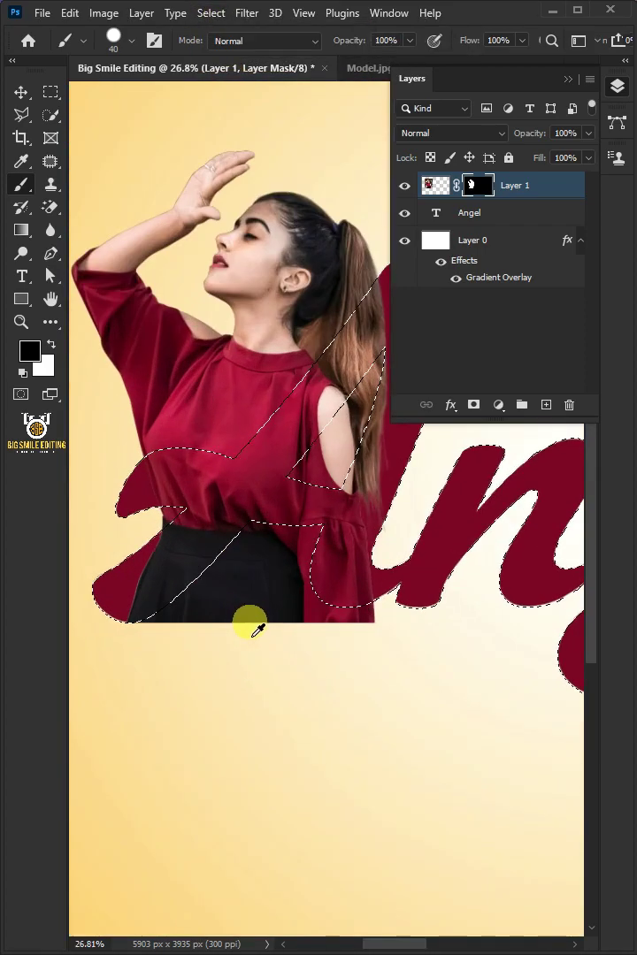
key("bracketright")
key("bracketright")
key("bracketright")
key("bracketright")
key("bracketright")
key("bracketright")
key("bracketright")
key("bracketright")
key("bracketright")
key("bracketright")
key("bracketright")
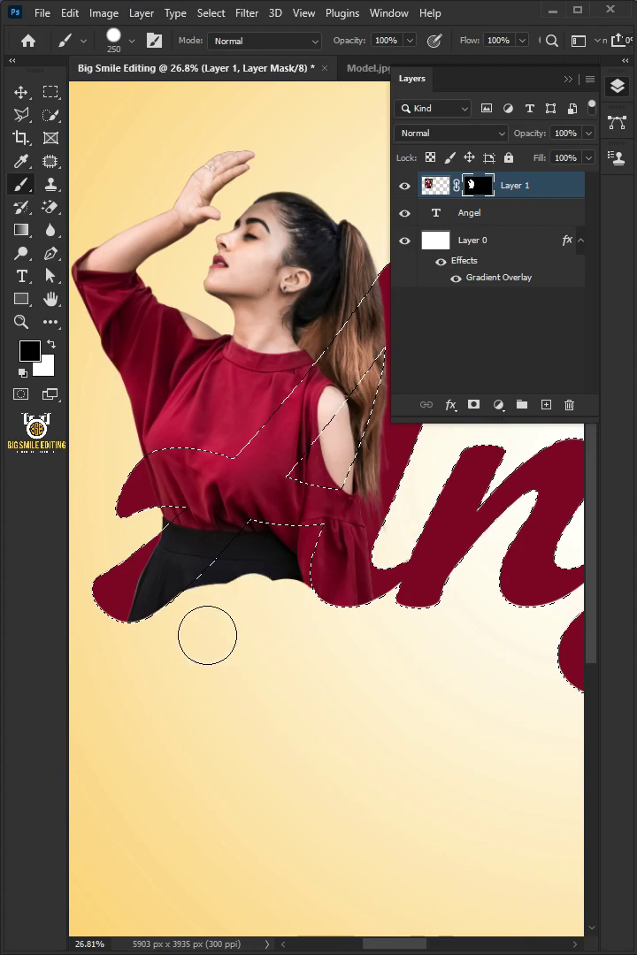
left_click_drag(325, 568, 262, 703)
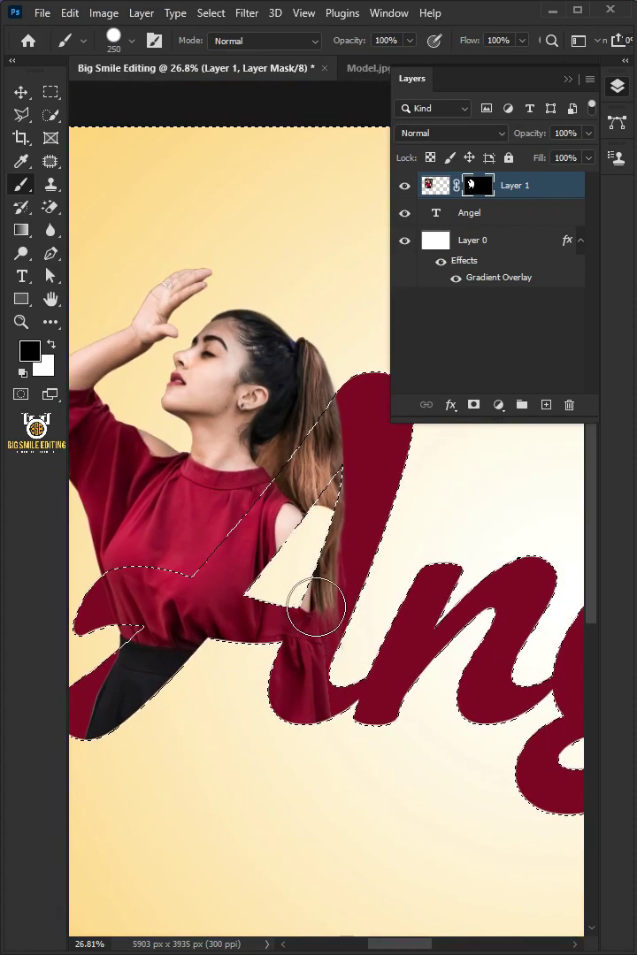
scroll(177, 610, "down", 4)
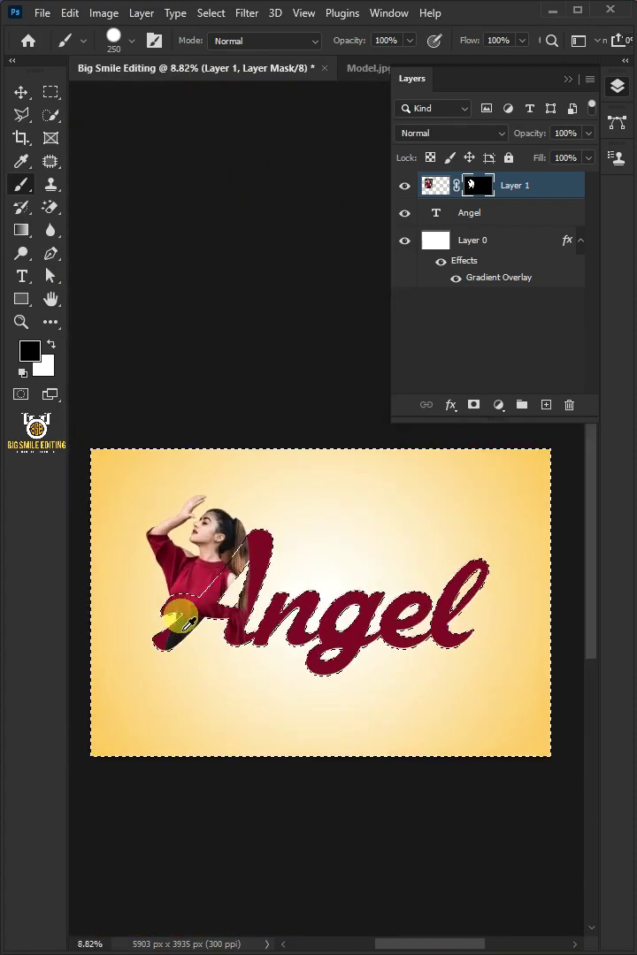
scroll(309, 639, "up", 1)
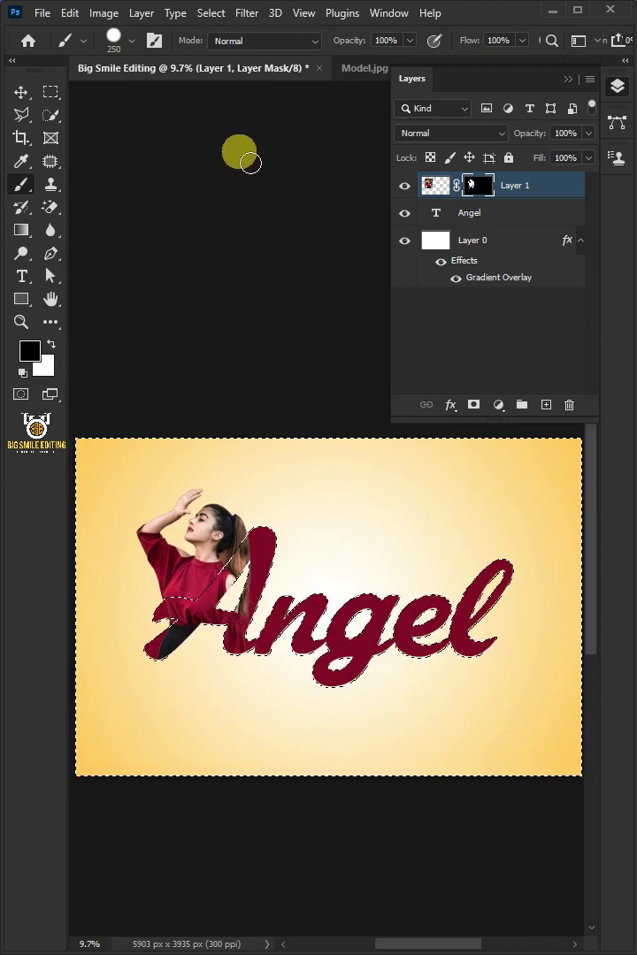
left_click(212, 13)
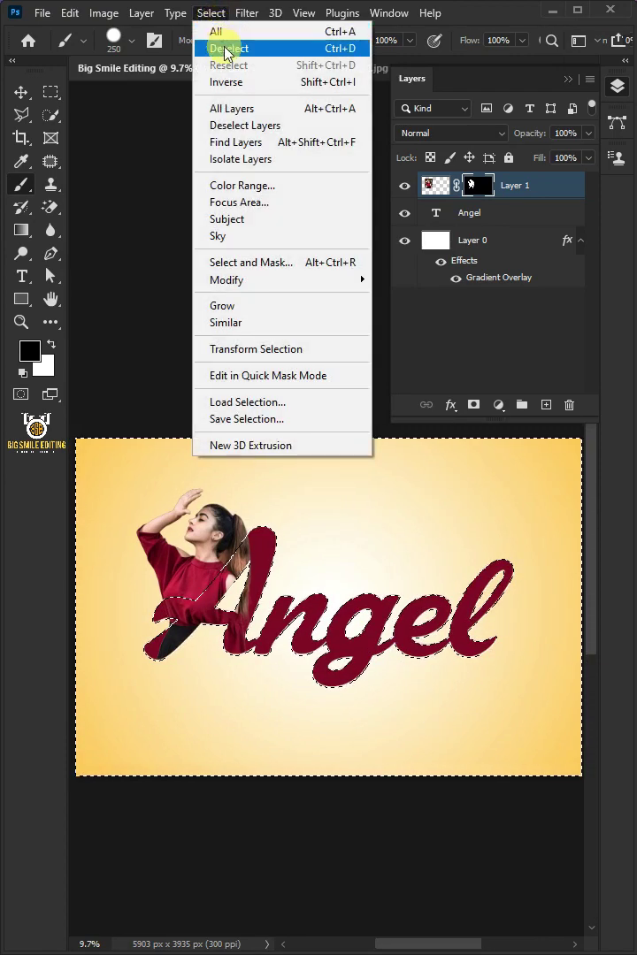
left_click(225, 48)
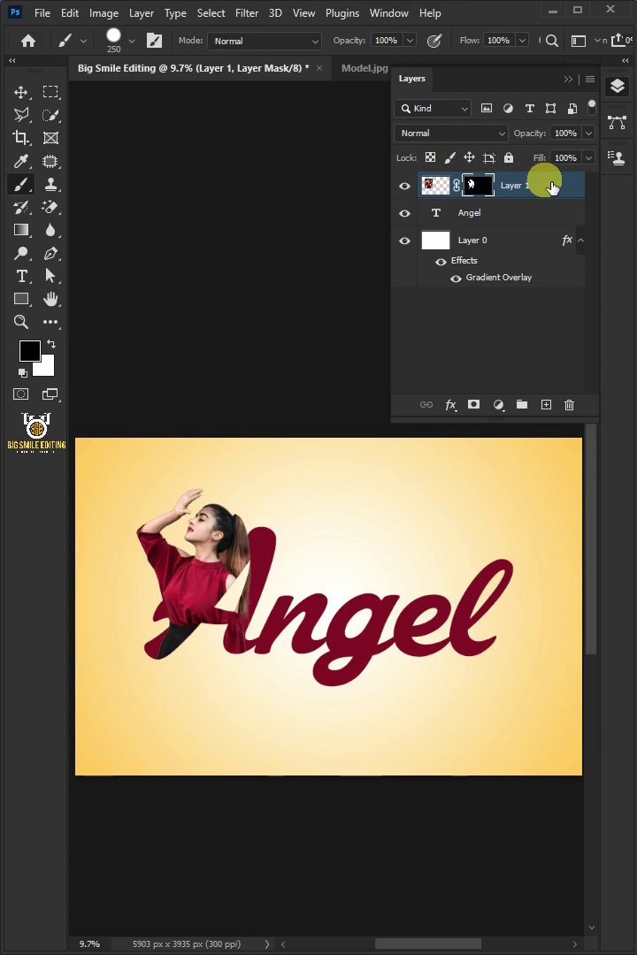
Duplicate the model layer, delete the original's mask and clip it to the Angel text.
key("ctrl+j")
left_click_drag(476, 212, 570, 407)
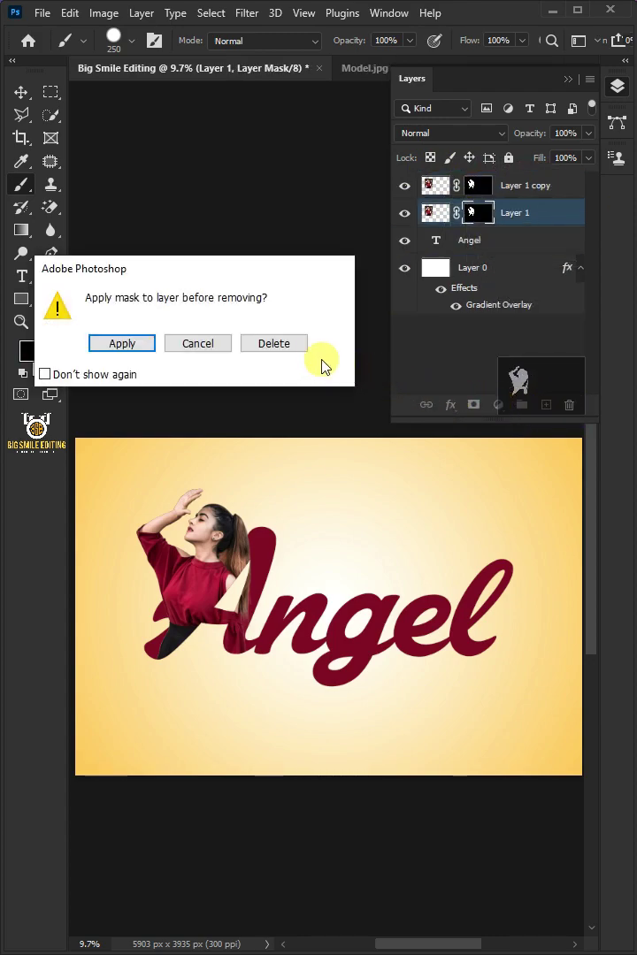
left_click(276, 344)
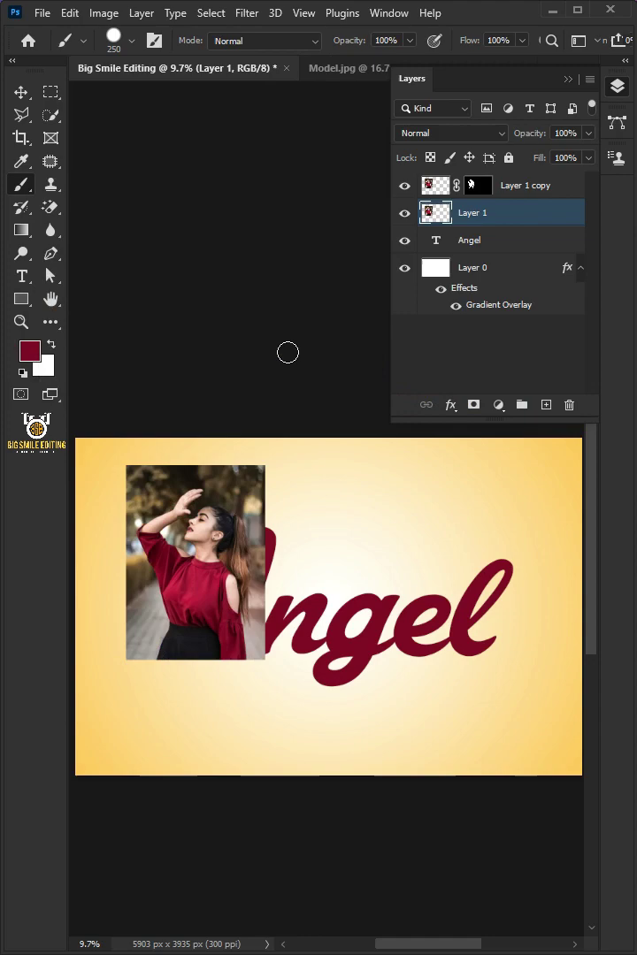
right_click(483, 212)
left_click(522, 530)
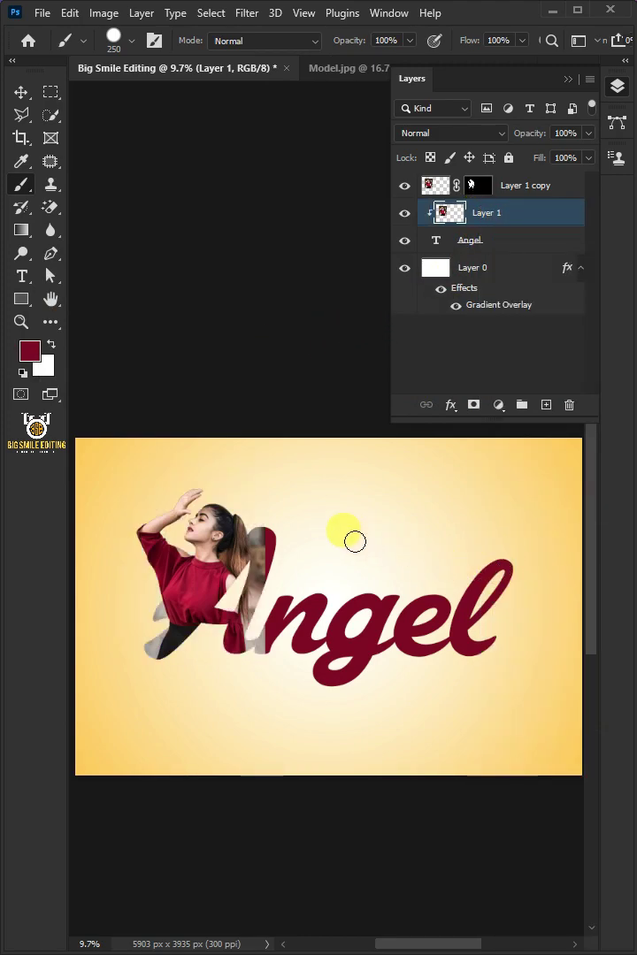
Enlarge the clipped photo to about 243% and move it lower within the letters.
key("ctrl+t")
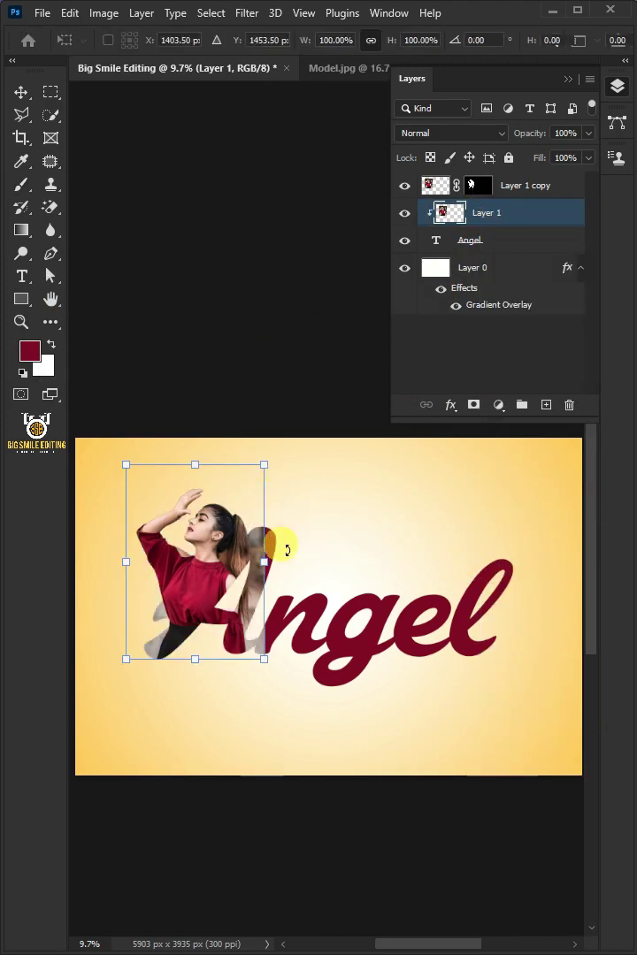
left_click_drag(267, 550, 572, 561)
left_click_drag(128, 573, 243, 569)
mouse_move(460, 504)
left_mouse_down()
mouse_move(460, 547)
mouse_move(460, 530)
left_mouse_up()
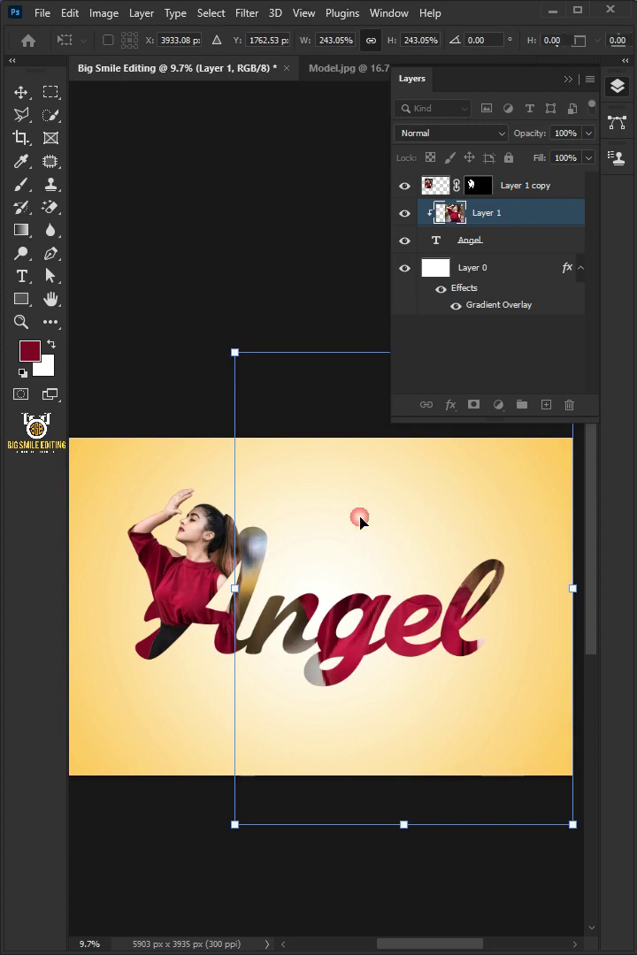
key("Return")
Give the Angel layer a 13 px black Outside stroke through Blending Options.
key("b")
left_click(516, 246)
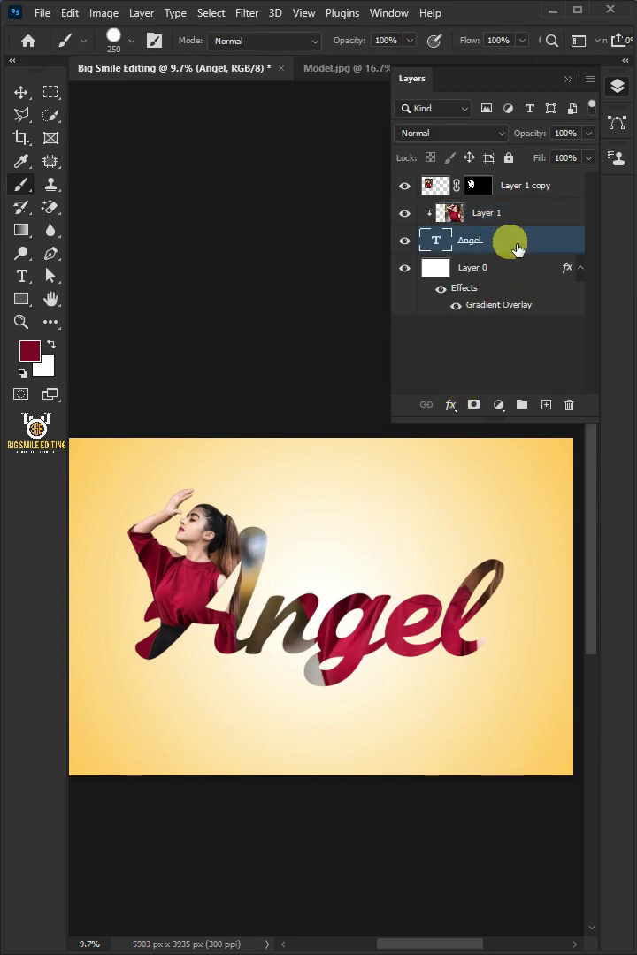
left_click(451, 405)
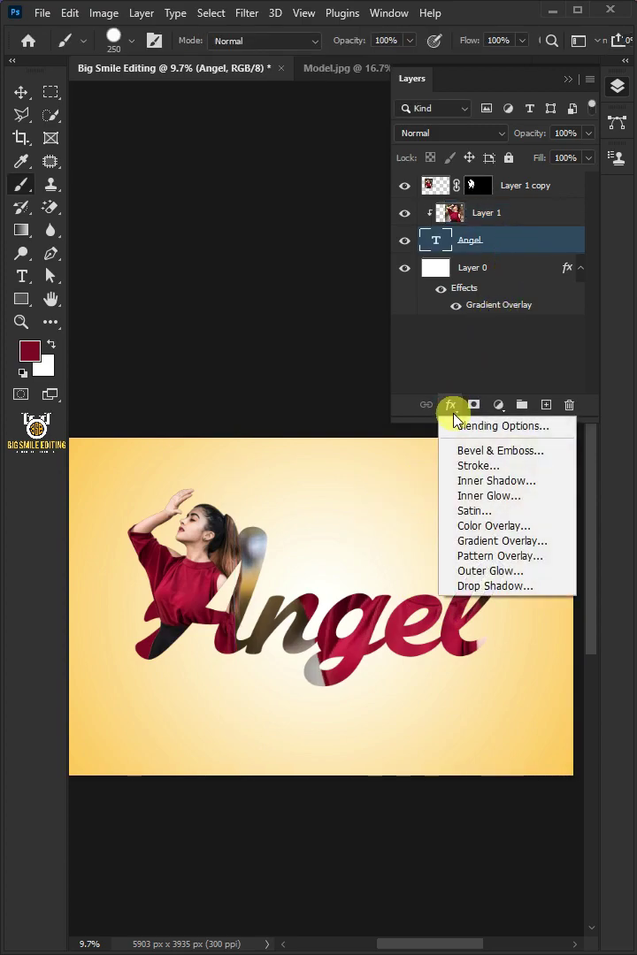
left_click(490, 425)
left_click(187, 196)
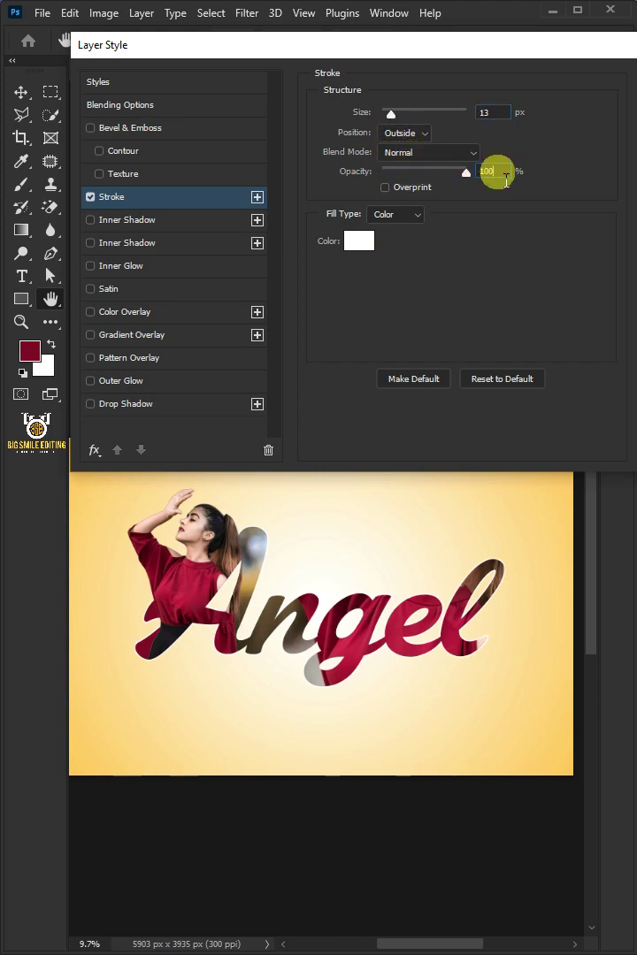
left_click(358, 240)
mouse_move(141, 315)
left_mouse_down()
mouse_move(115, 351)
mouse_move(58, 378)
mouse_move(62, 382)
left_mouse_up()
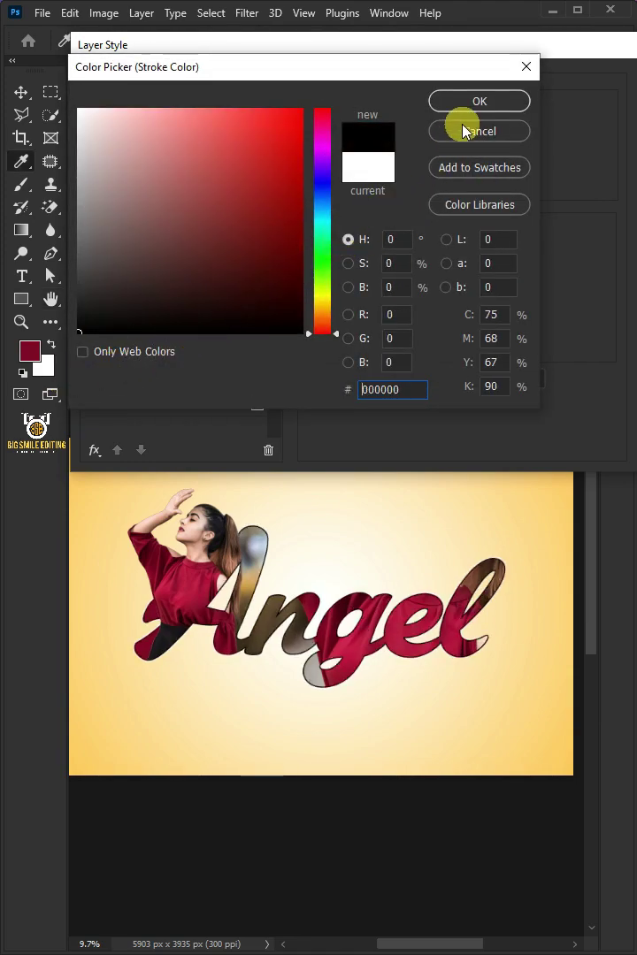
left_click(478, 102)
Give the Angel letters a hard black drop shadow: 100% opacity, 20° angle, 65 px distance, size 0.
left_click(190, 403)
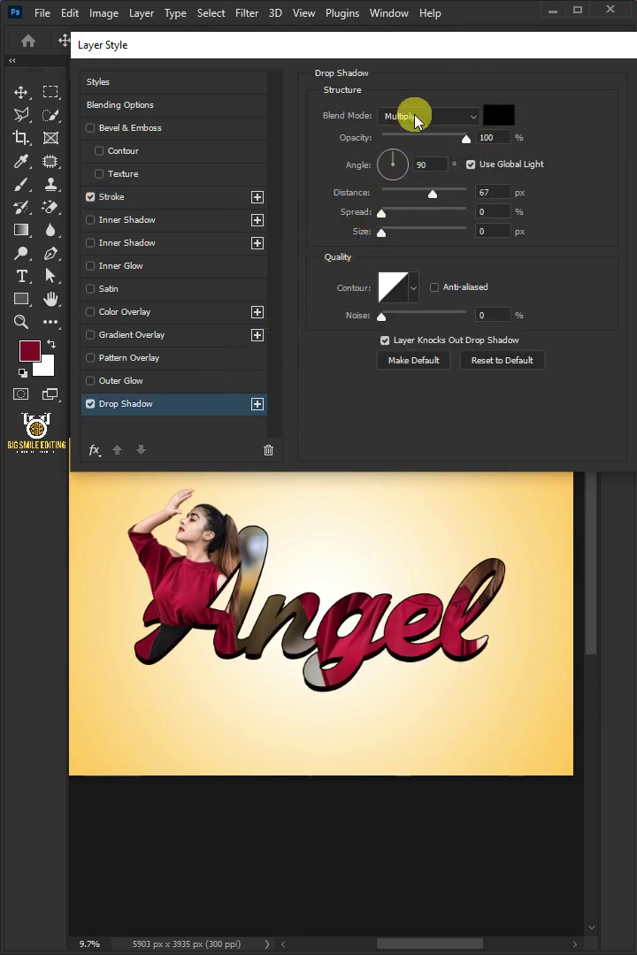
left_click(506, 143)
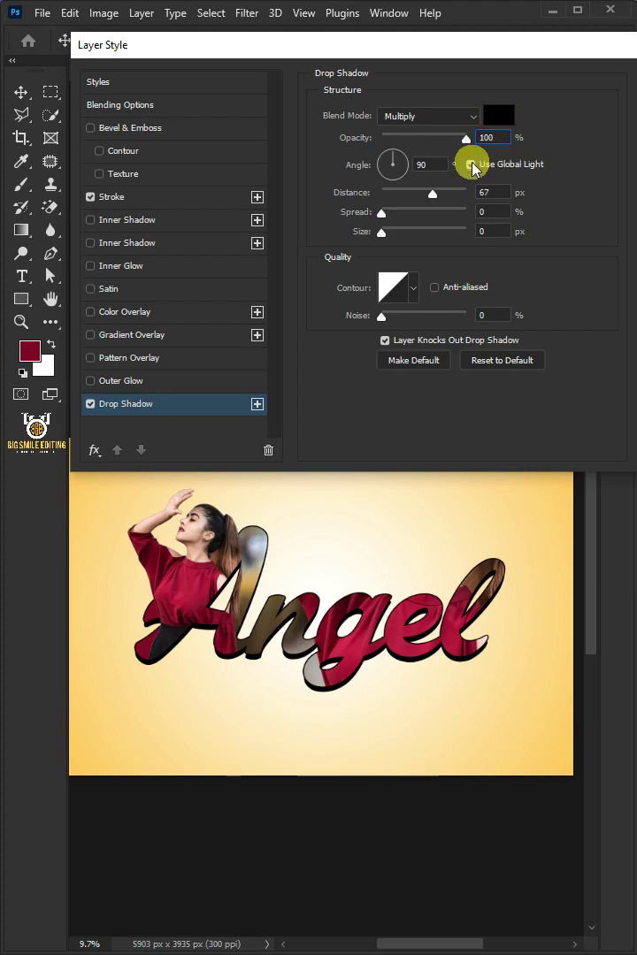
left_click(471, 165)
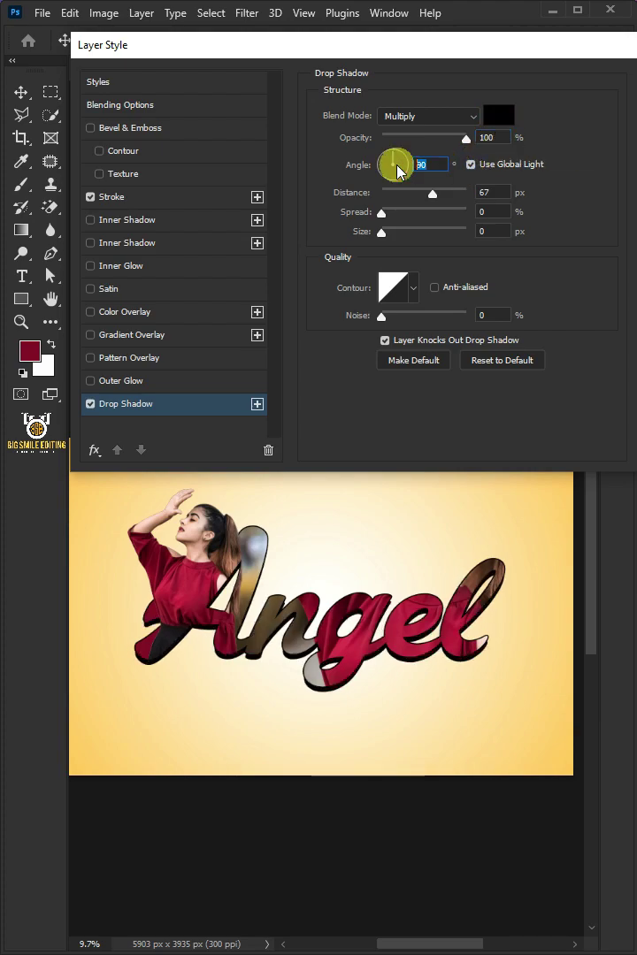
type("20")
left_click_drag(431, 196, 433, 199)
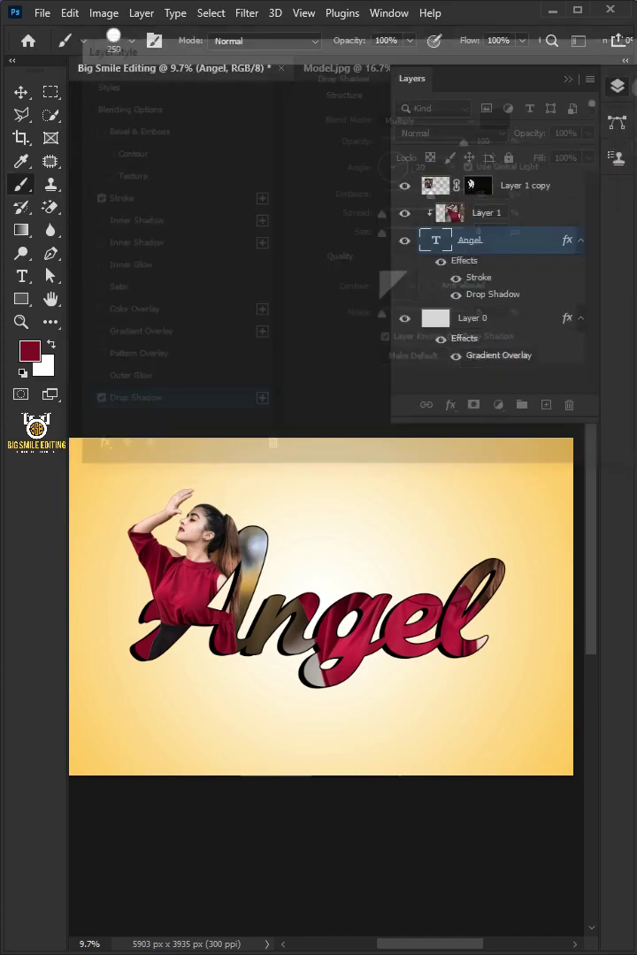
left_click(619, 91)
scroll(259, 677, "up", 3)
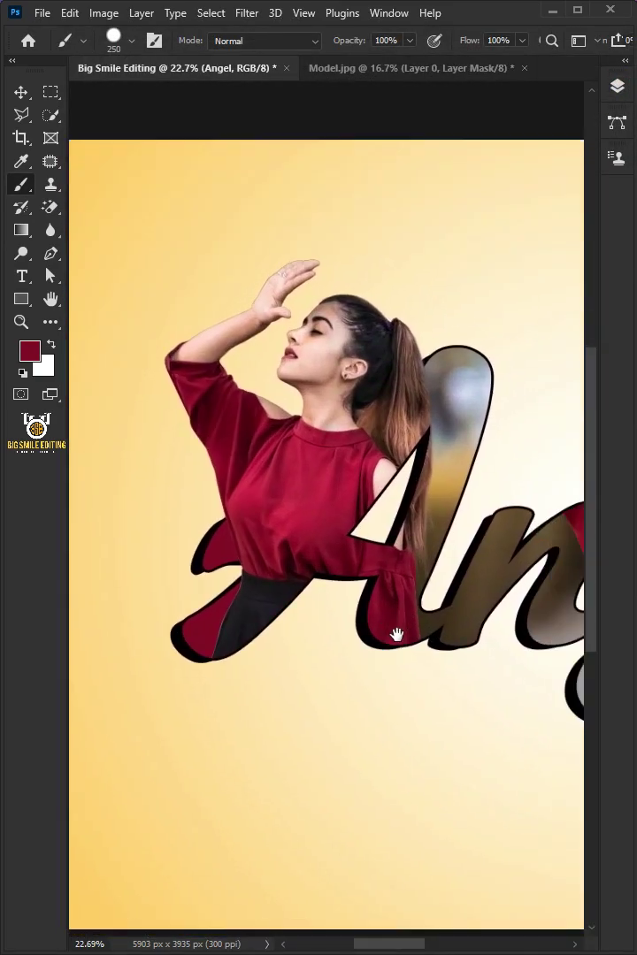